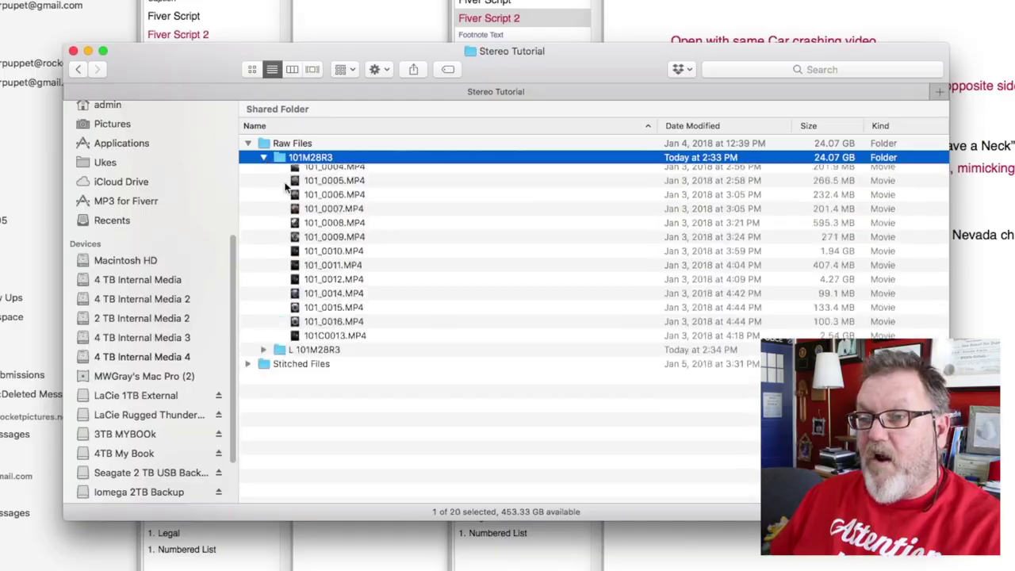
# Expand the L 101M28R3 folder and compare its clip list with the clips in 101M28R3.
pyautogui.click(263, 397)
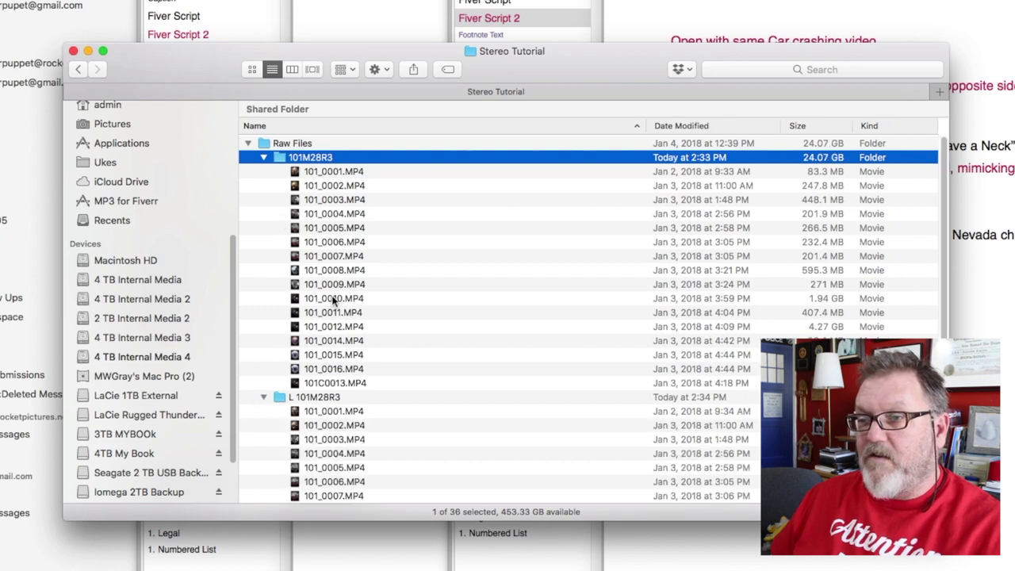
pyautogui.click(333, 172)
pyautogui.click(334, 185)
pyautogui.click(336, 199)
pyautogui.click(335, 241)
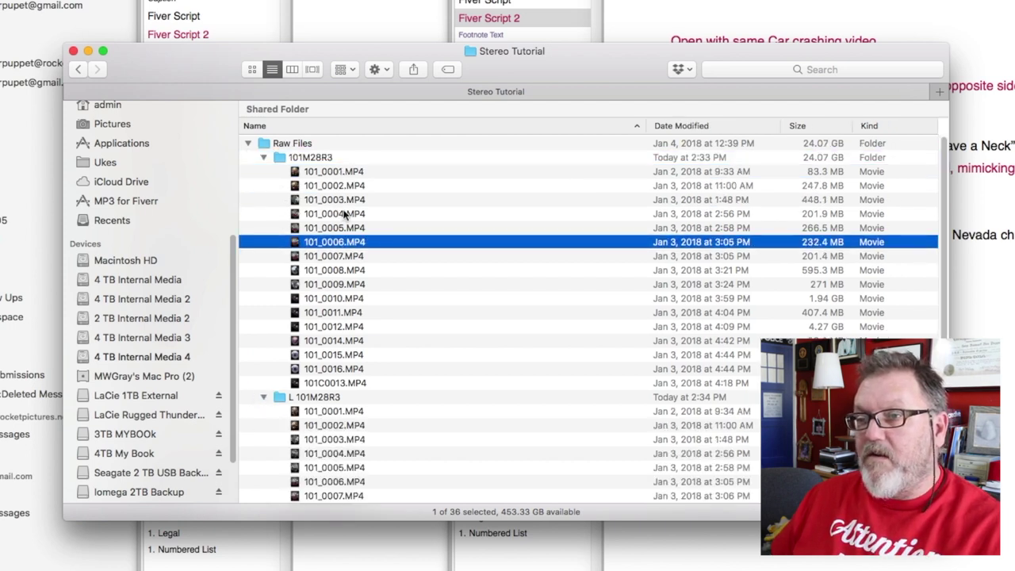
# Preview the 101_0001.MP4 clip from 101M28R3 and its same-named counterpart from L 101M28R3.
pyautogui.click(322, 173)
pyautogui.doubleClick(321, 173)
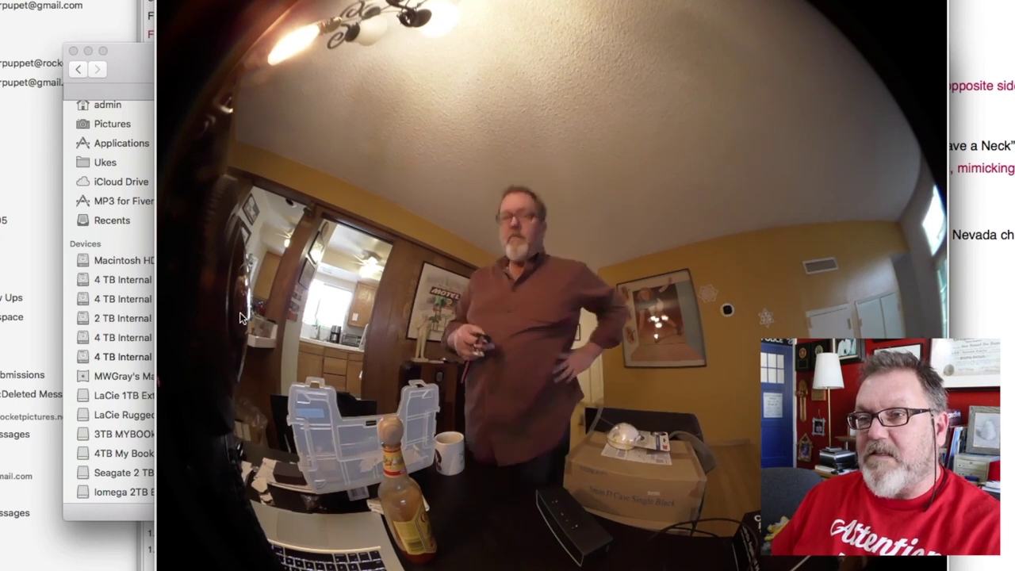
pyautogui.press('space')
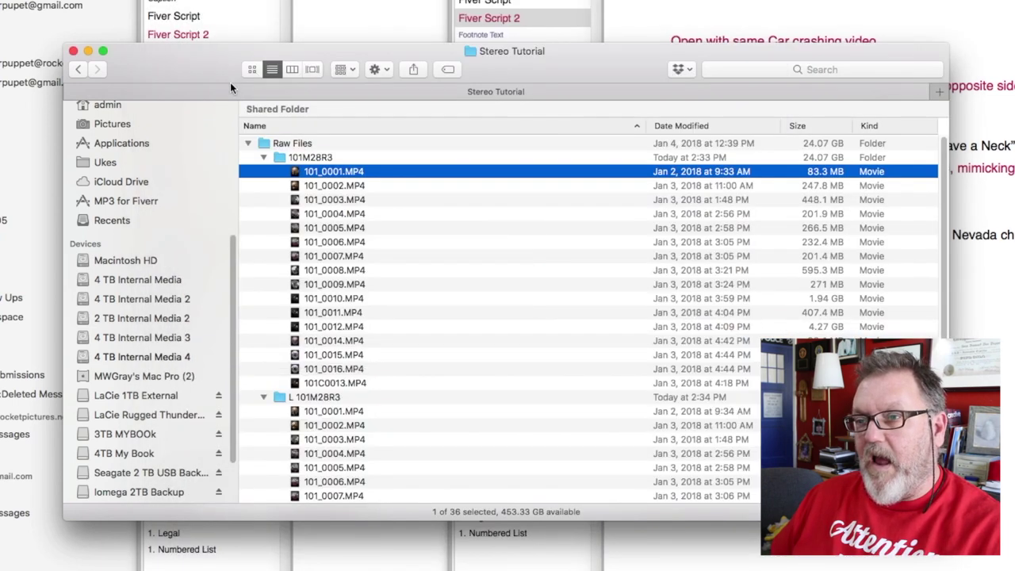
pyautogui.click(334, 411)
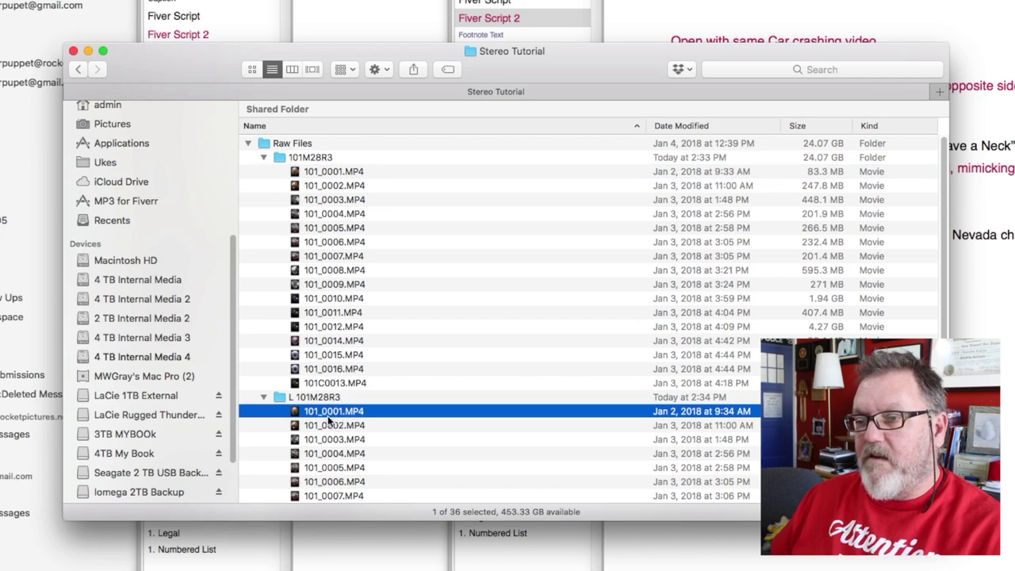
pyautogui.press('space')
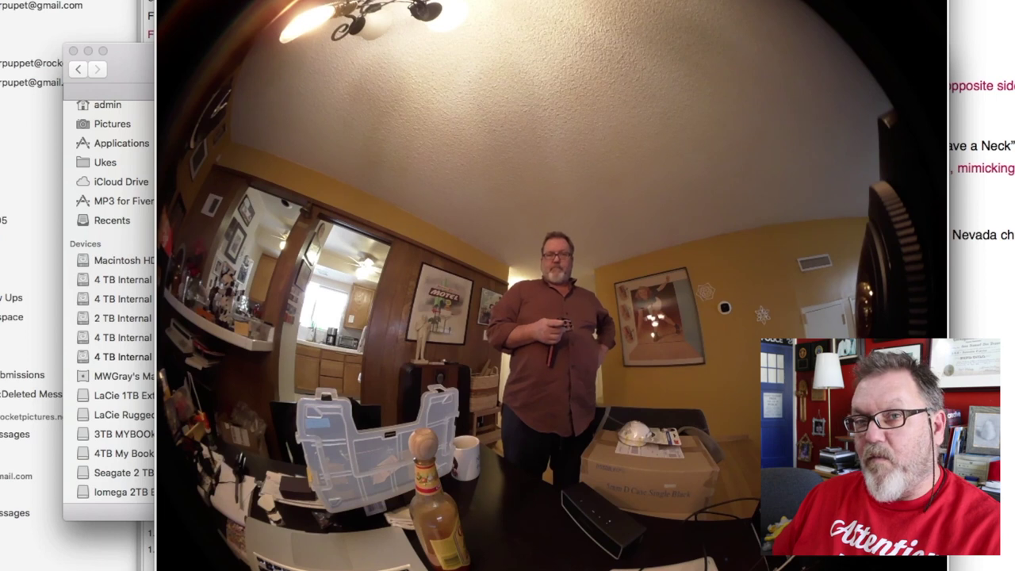
pyautogui.press('space')
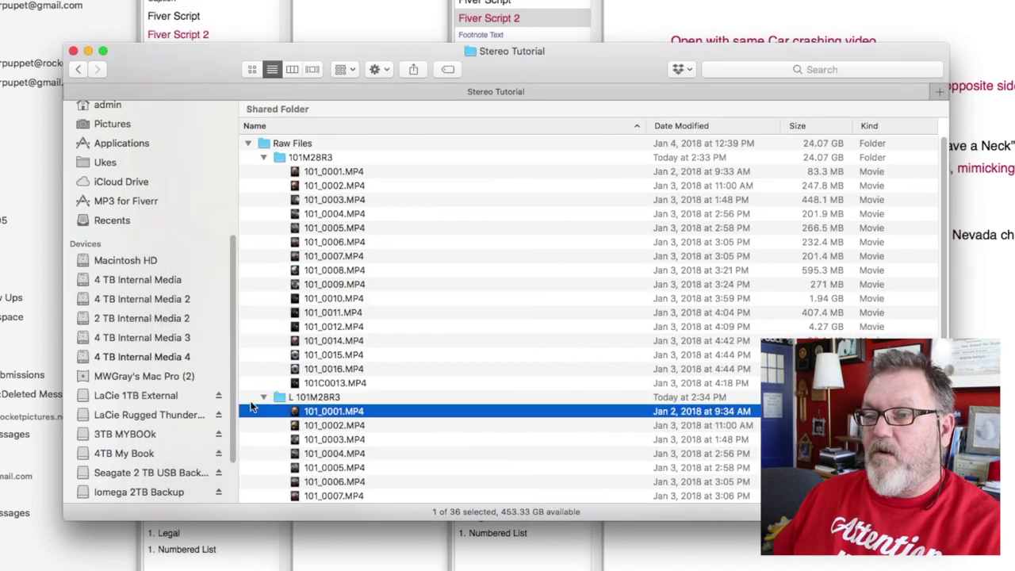
# Tag all the MP4 clips in the 101M28R3 folder red.
pyautogui.click(356, 382)
pyautogui.keyDown('shift'); pyautogui.click(354, 173); pyautogui.keyUp('shift')
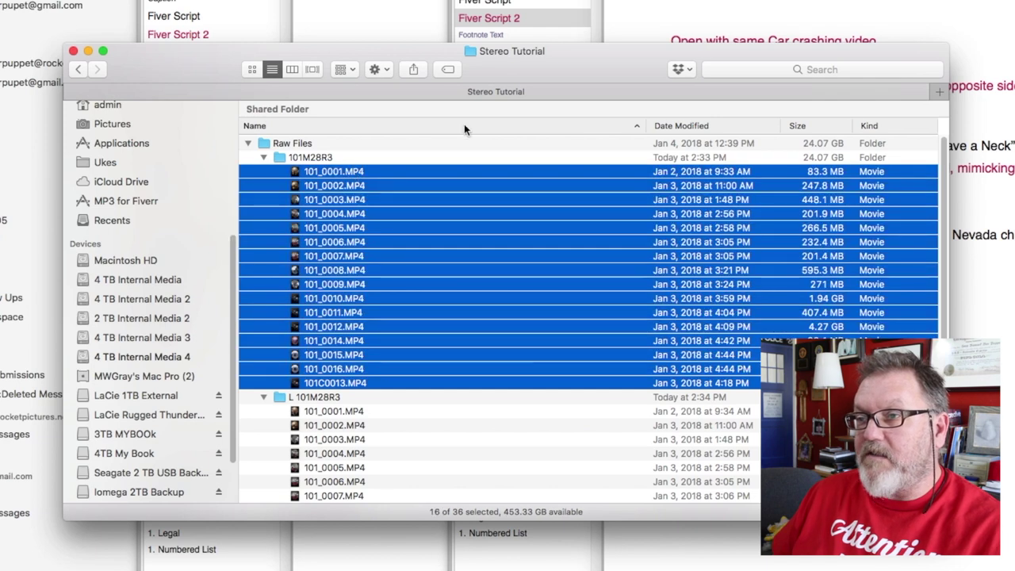
pyautogui.click(377, 69)
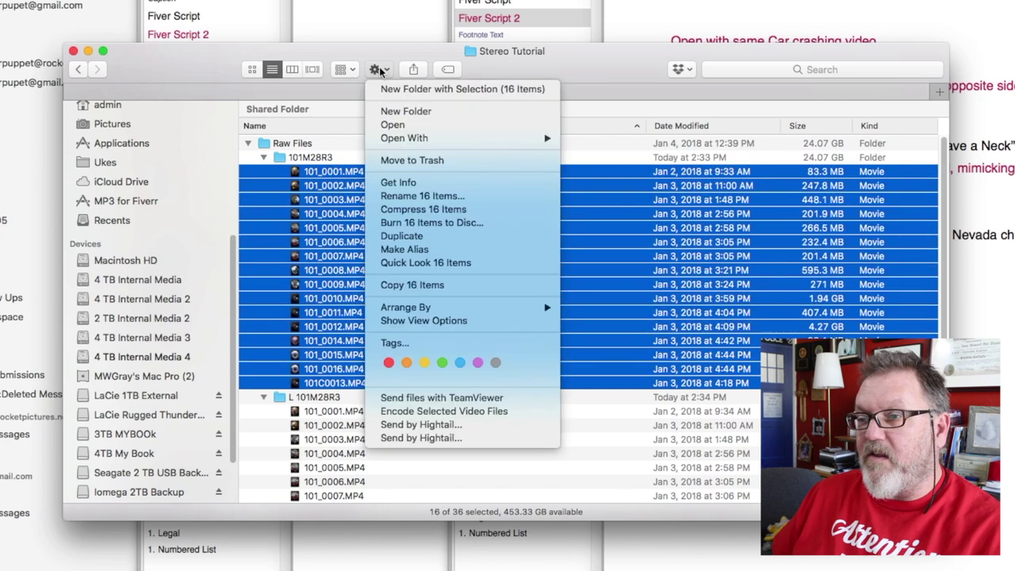
pyautogui.click(387, 362)
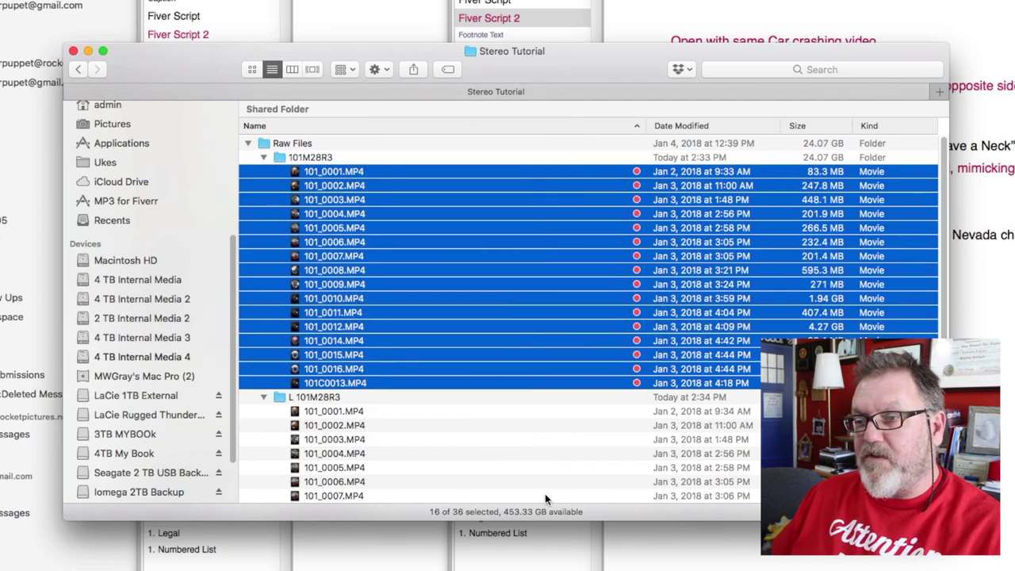
# Tag all the MP4 clips in the L 101M28R3 folder blue.
pyautogui.scroll(-5, 553, 498)
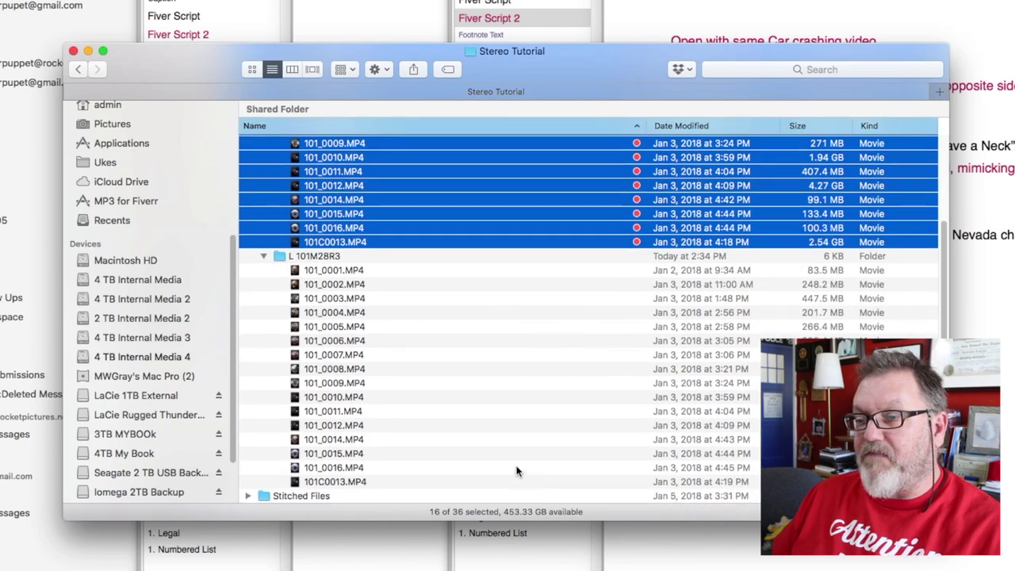
pyautogui.click(349, 269)
pyautogui.keyDown('shift'); pyautogui.click(360, 480); pyautogui.keyUp('shift')
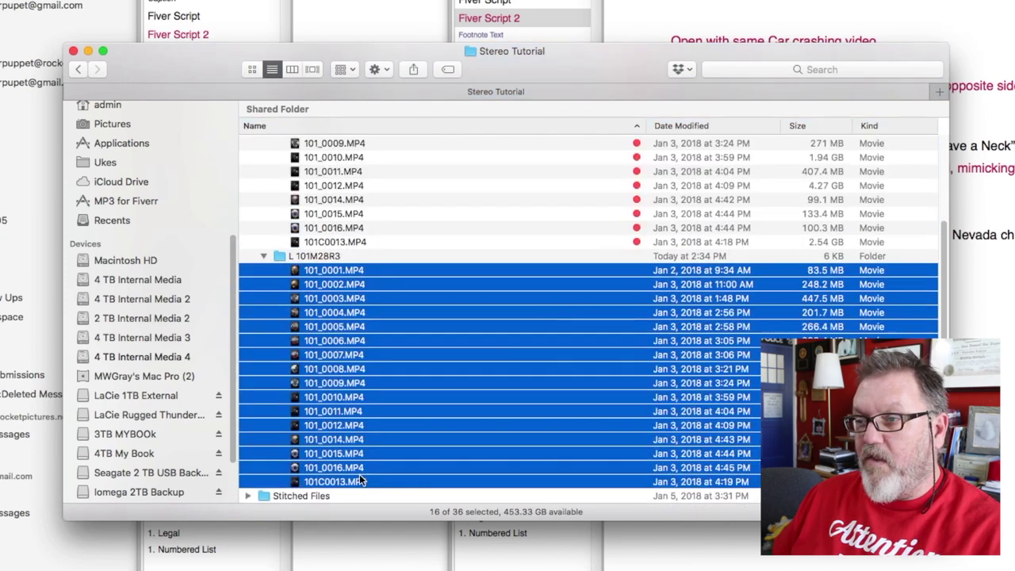
pyautogui.click(375, 71)
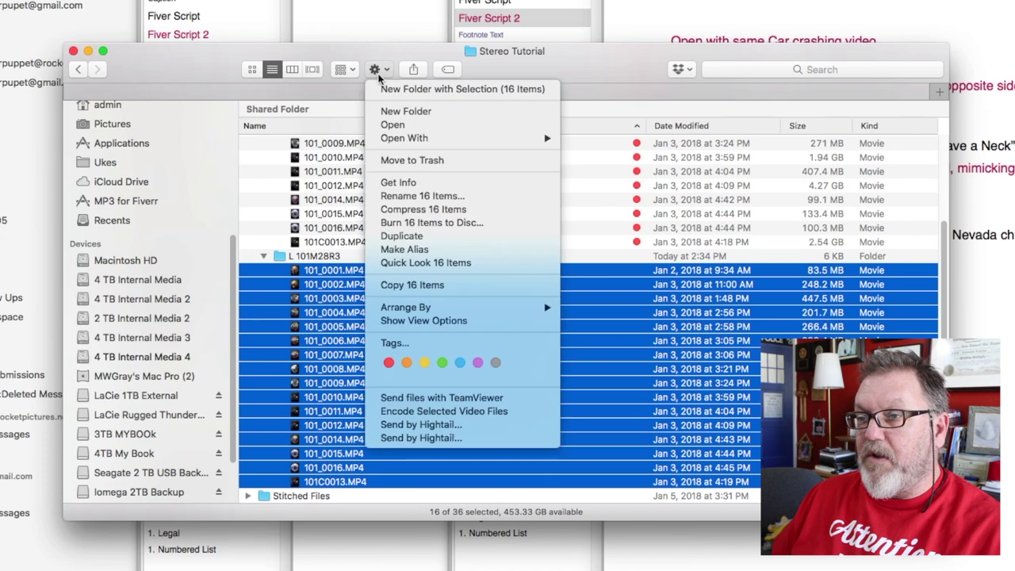
pyautogui.click(460, 365)
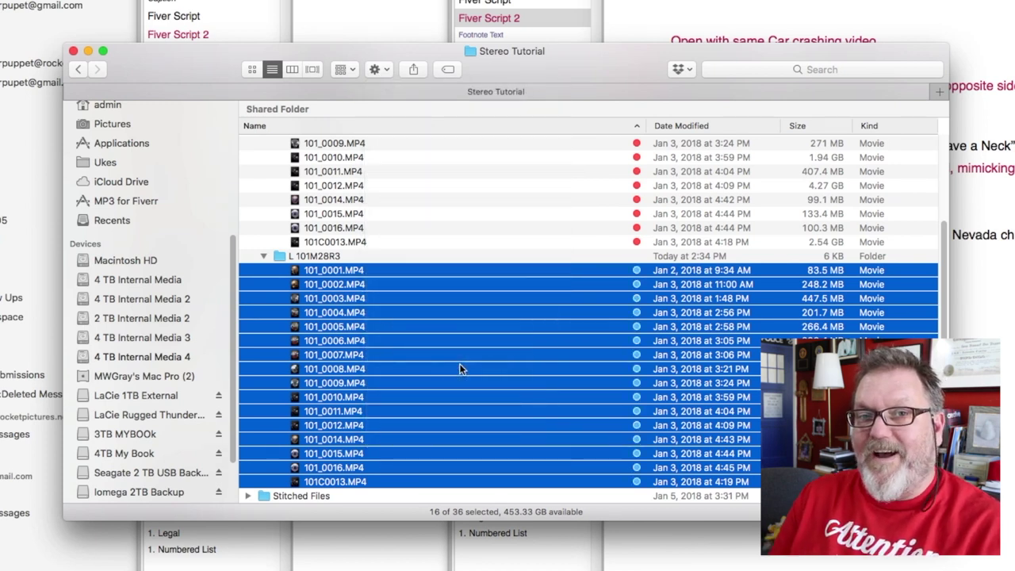
pyautogui.click(463, 242)
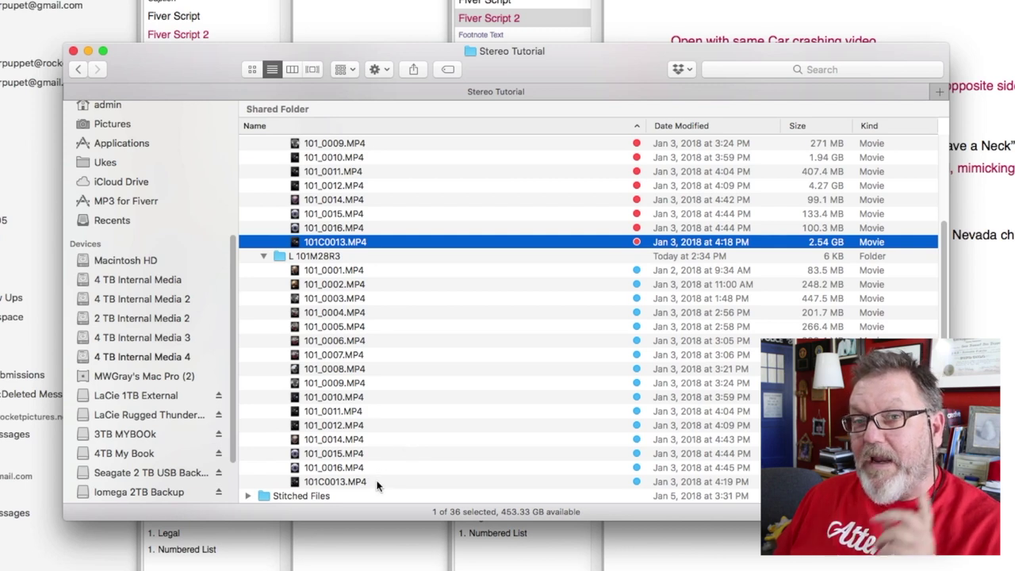
# Batch rename all the clips in L 101M28R3 by adding the text L after each name.
pyautogui.moveTo(377, 485); pyautogui.dragTo(305, 301)
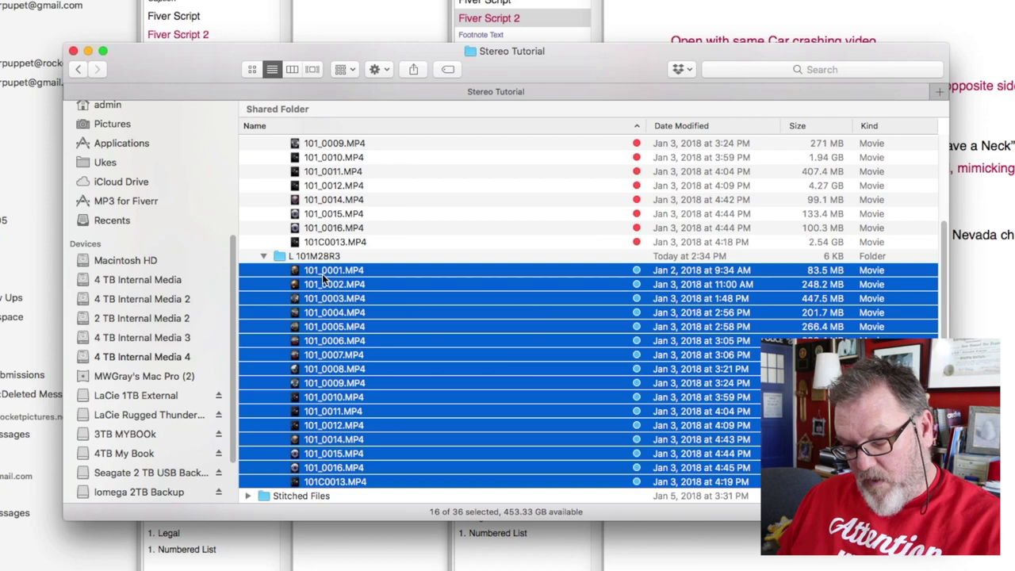
pyautogui.rightClick(455, 326)
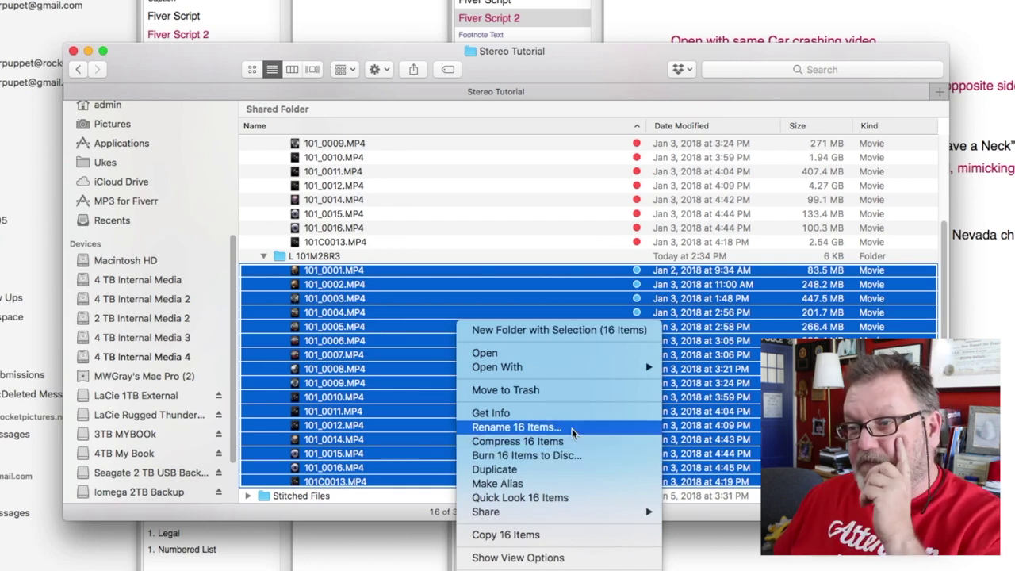
pyautogui.click(572, 430)
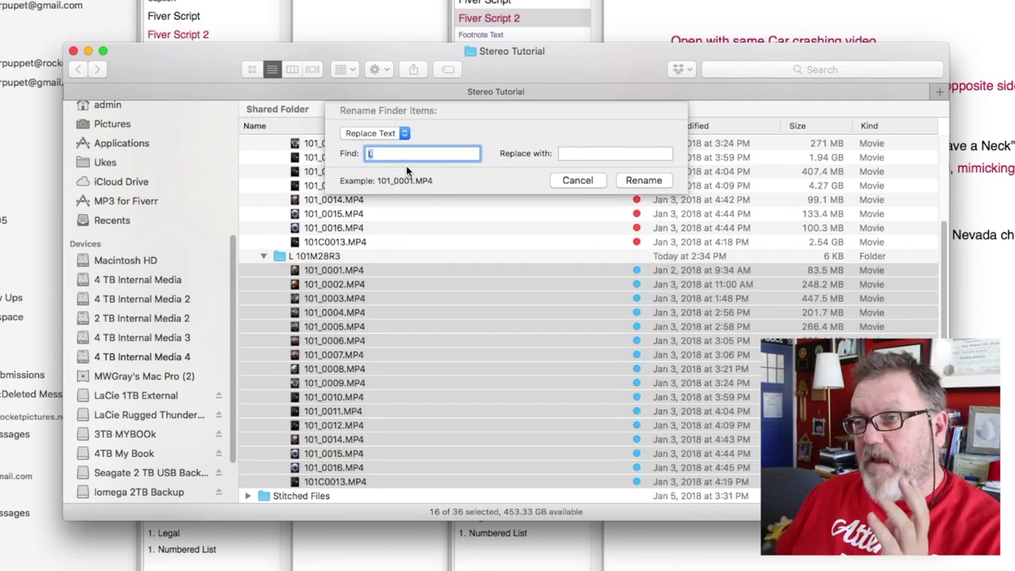
pyautogui.click(380, 131)
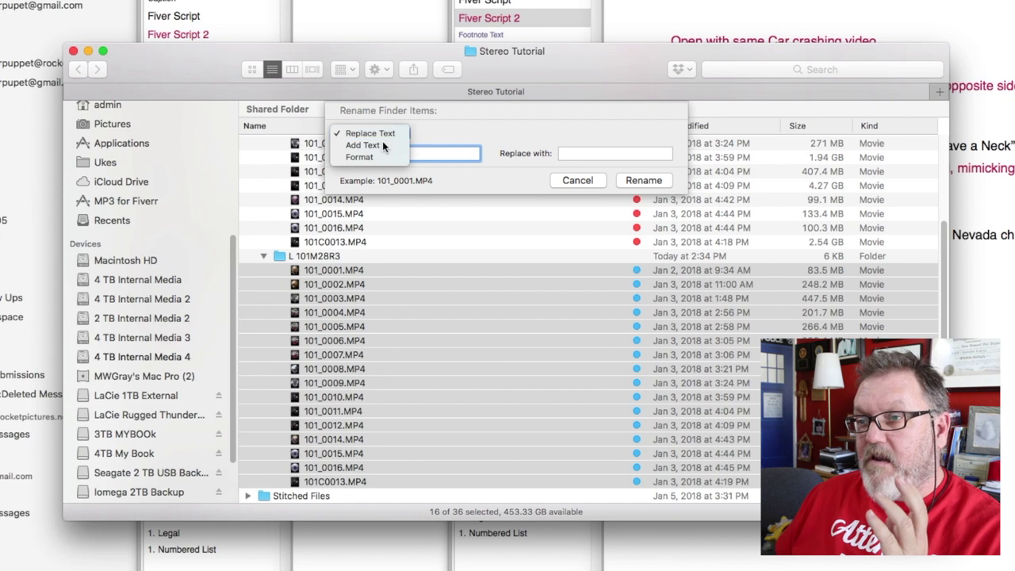
pyautogui.click(382, 142)
pyautogui.click(633, 133)
pyautogui.click(630, 119)
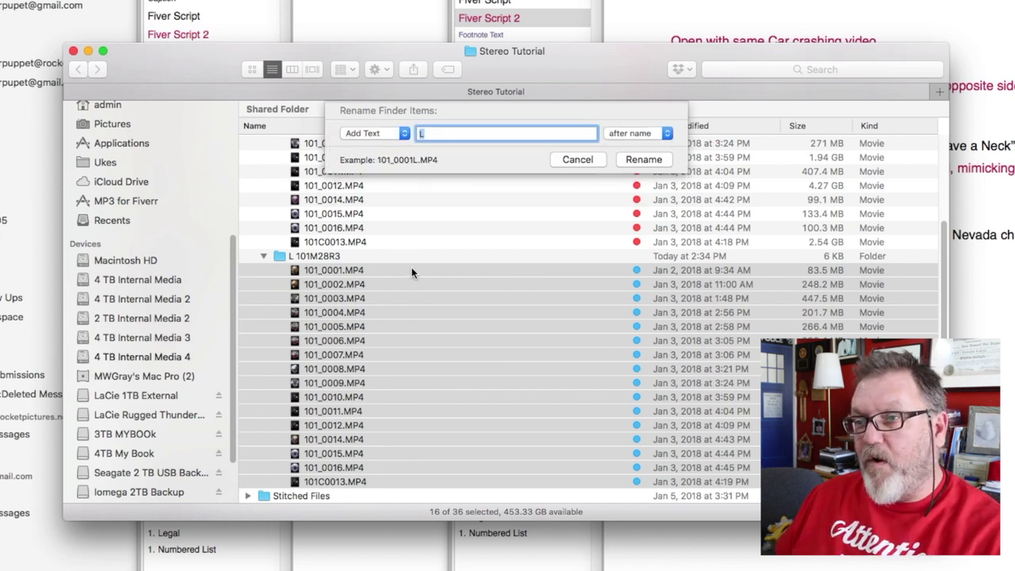
pyautogui.click(643, 160)
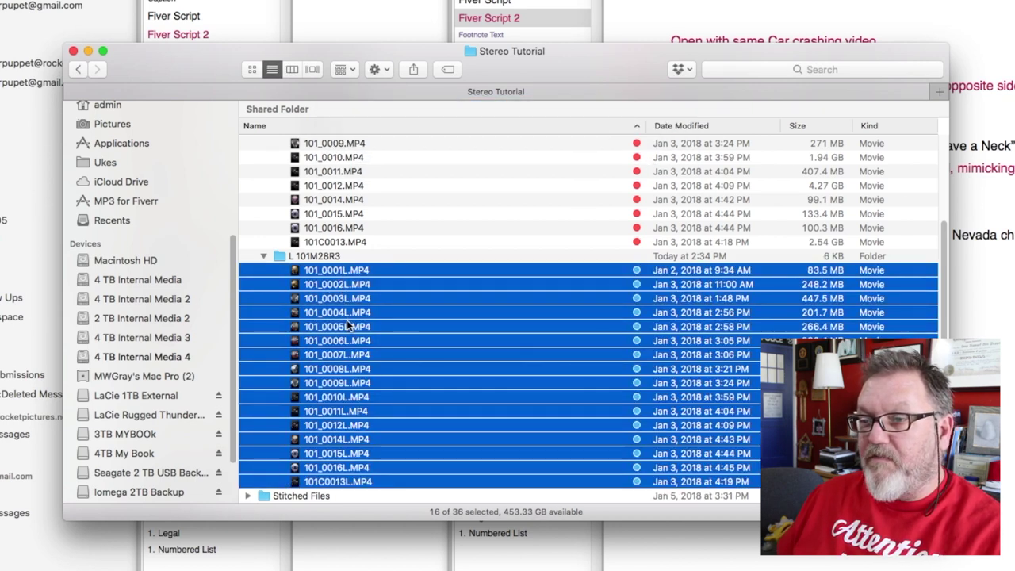
# Batch rename all the red-tagged clips in 101M28R3 by adding the text R after each name.
pyautogui.click(350, 241)
pyautogui.scroll(3, 370, 253)
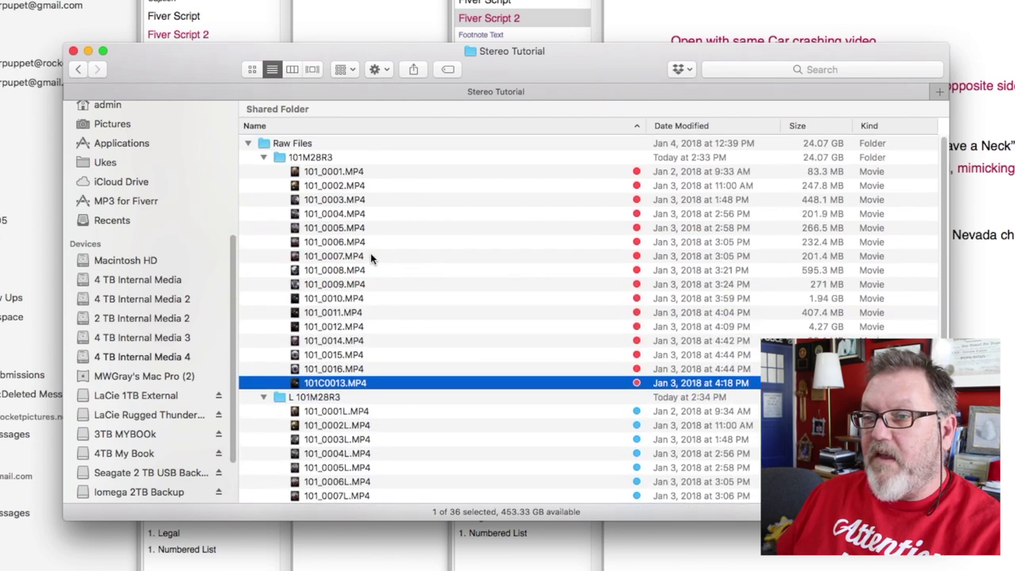
pyautogui.keyDown('shift'); pyautogui.click(348, 171); pyautogui.keyUp('shift')
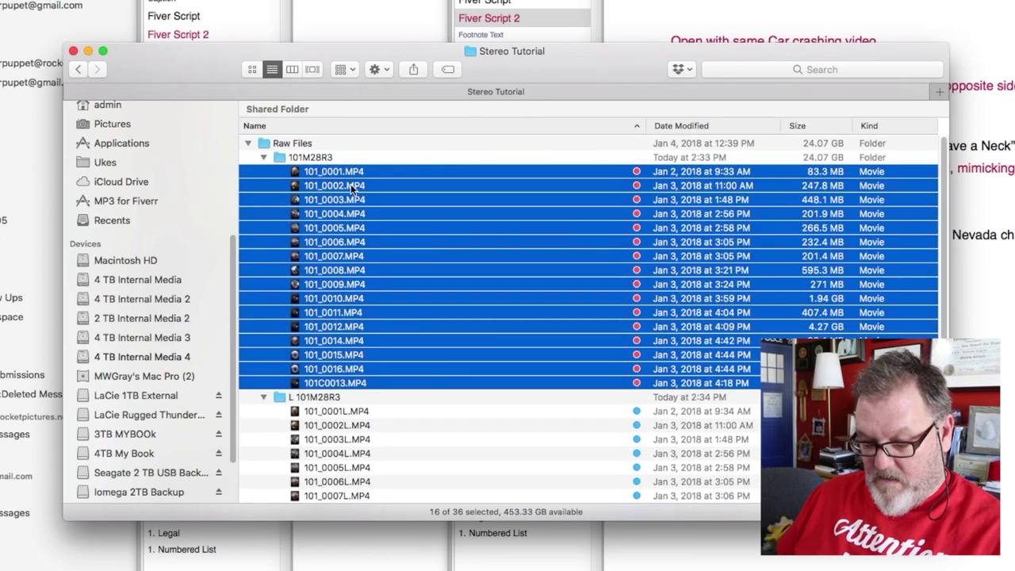
pyautogui.rightClick(351, 185)
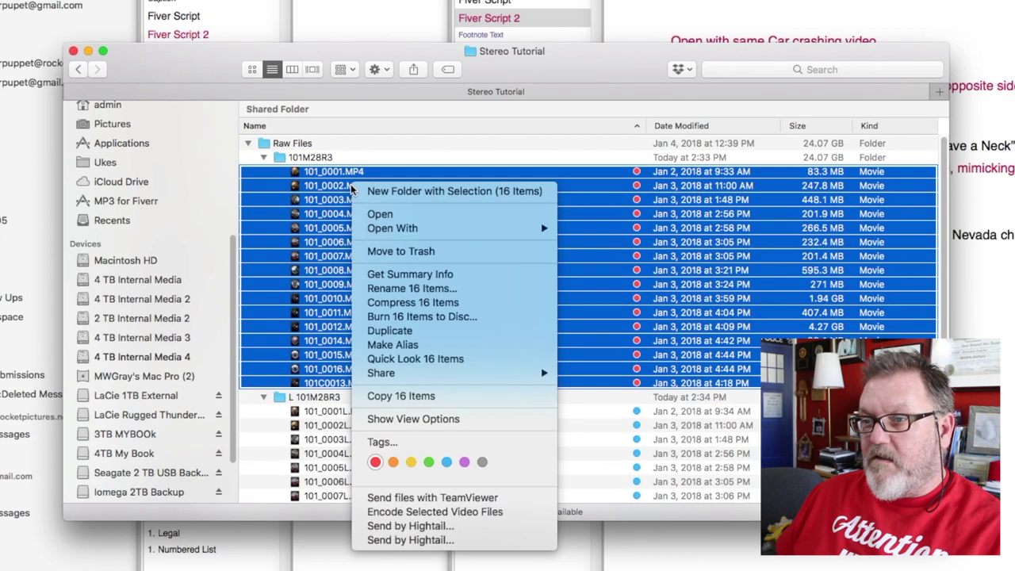
pyautogui.click(476, 288)
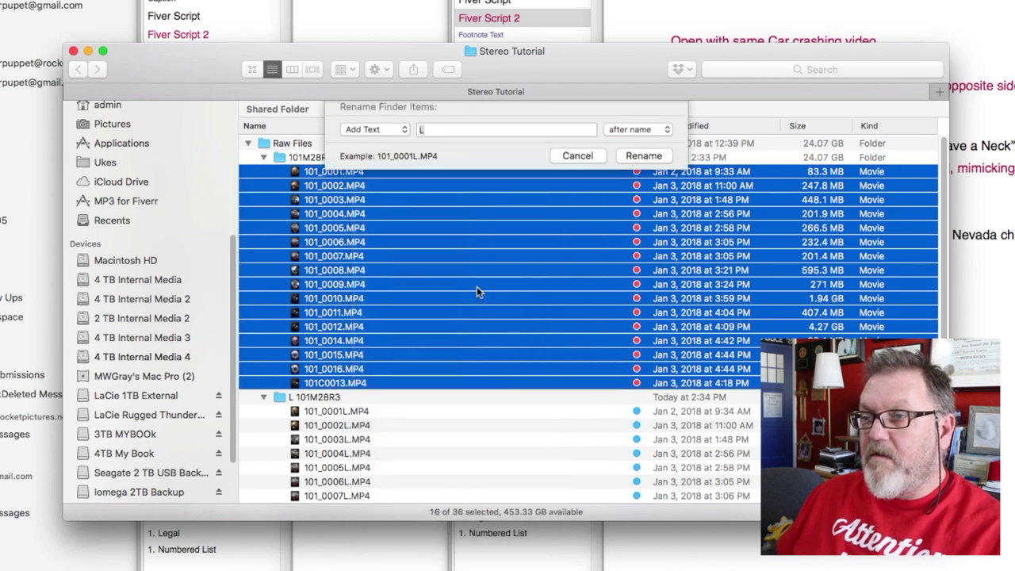
pyautogui.write('R')
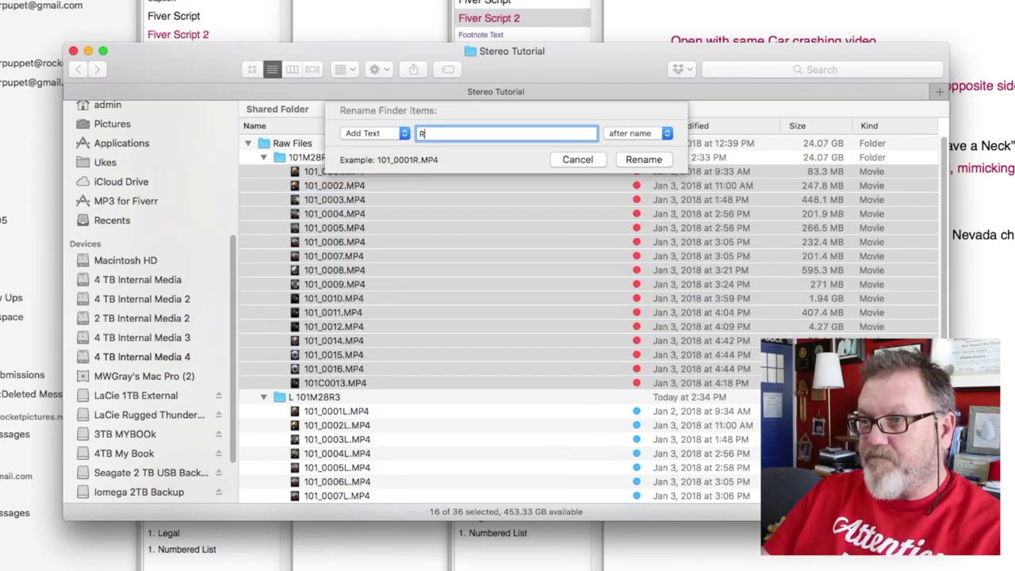
pyautogui.click(639, 159)
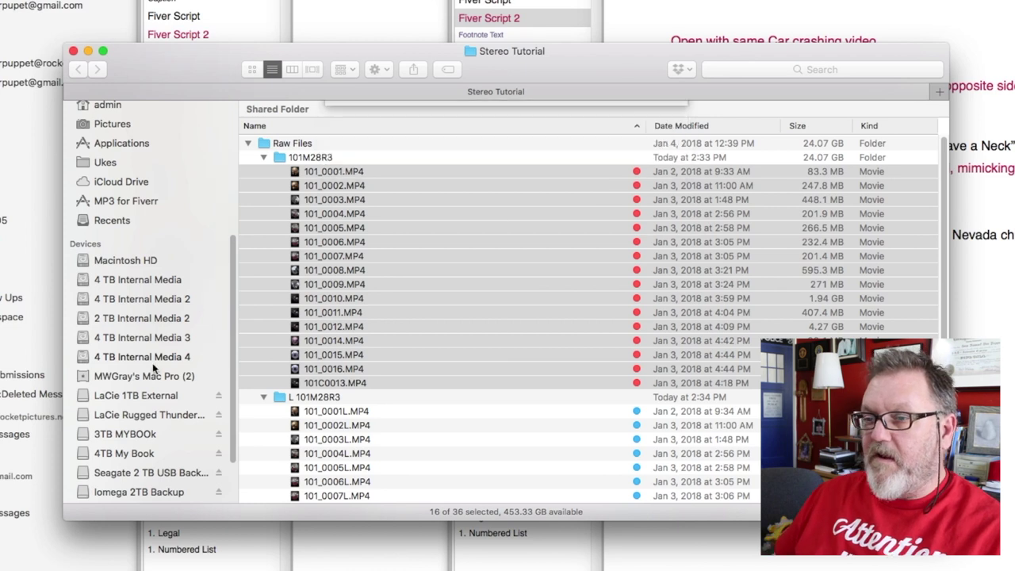
# Move all the blue-tagged L clips from L 101M28R3 into the 101M28R3 folder.
pyautogui.scroll(-5, 472, 371)
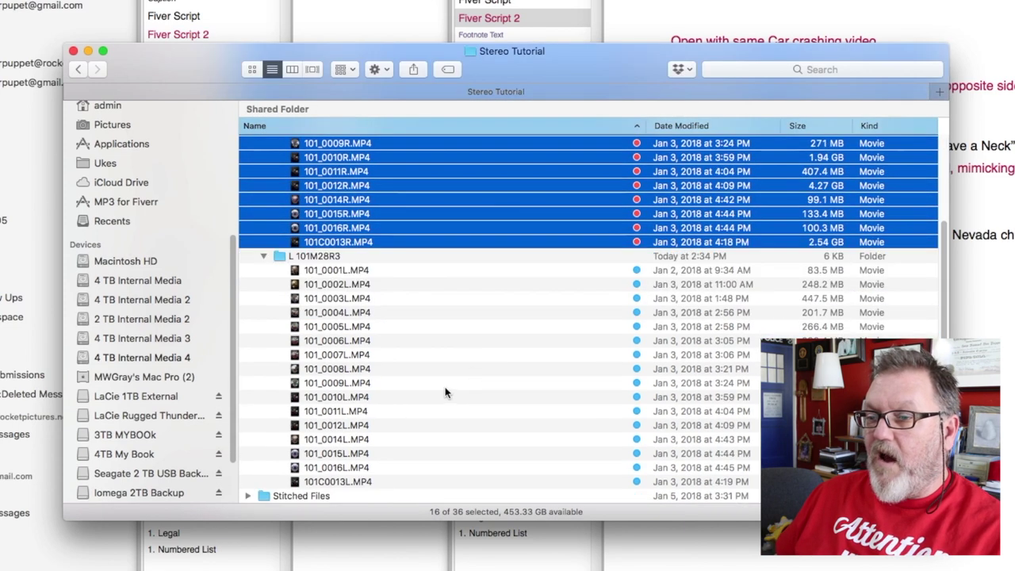
pyautogui.moveTo(390, 484); pyautogui.dragTo(287, 269)
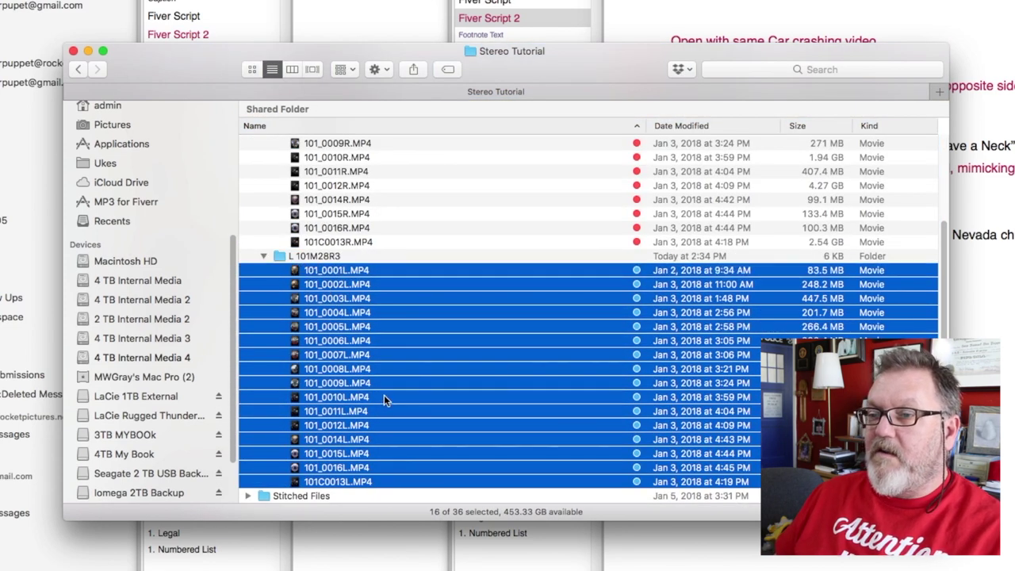
pyautogui.scroll(5, 382, 395)
pyautogui.moveTo(295, 432); pyautogui.dragTo(302, 157)
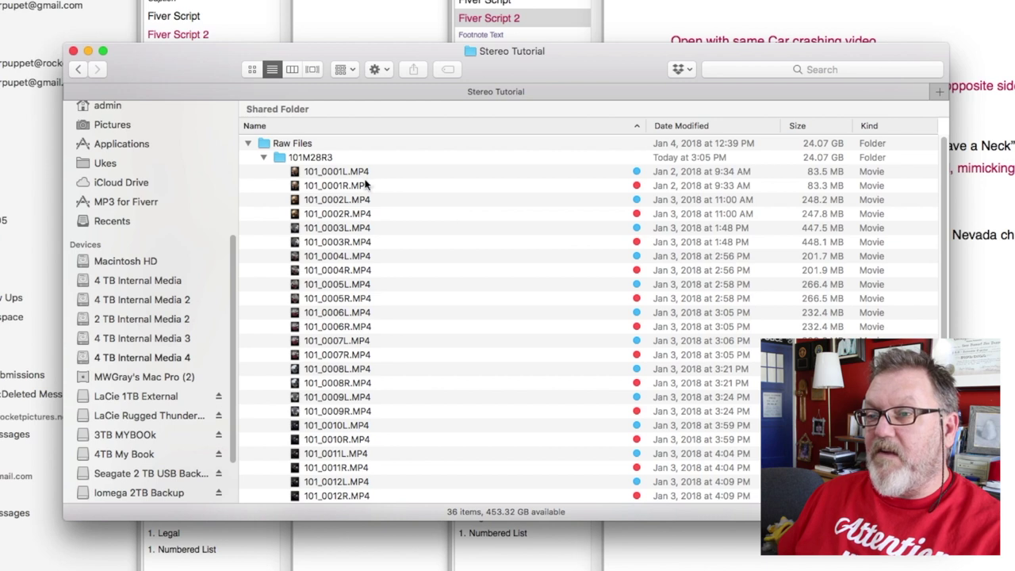
# Check the paired L and R clips in 101M28R3 and preview 101_0004L.MP4.
pyautogui.click(333, 176)
pyautogui.click(338, 184)
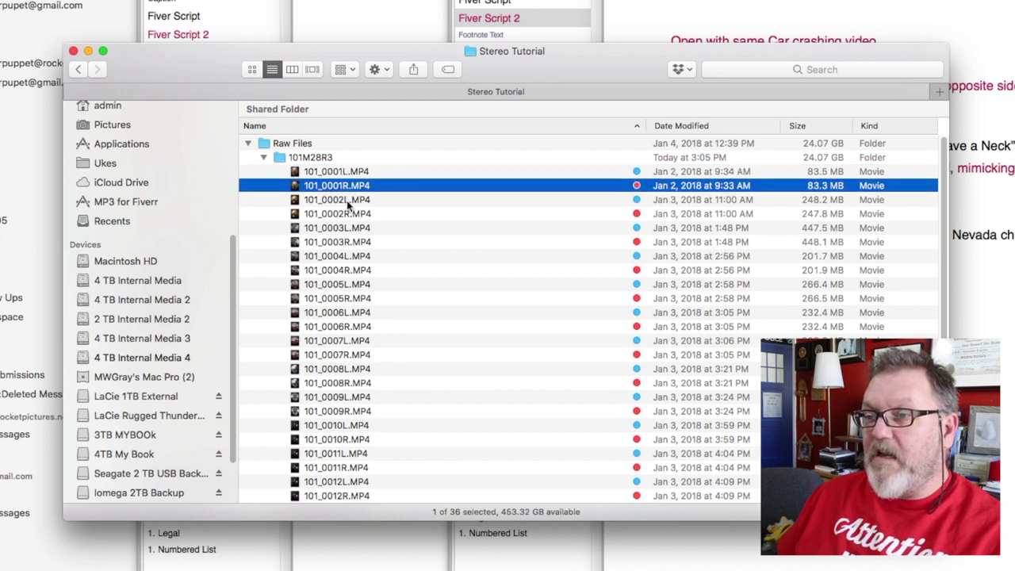
pyautogui.click(346, 200)
pyautogui.click(350, 214)
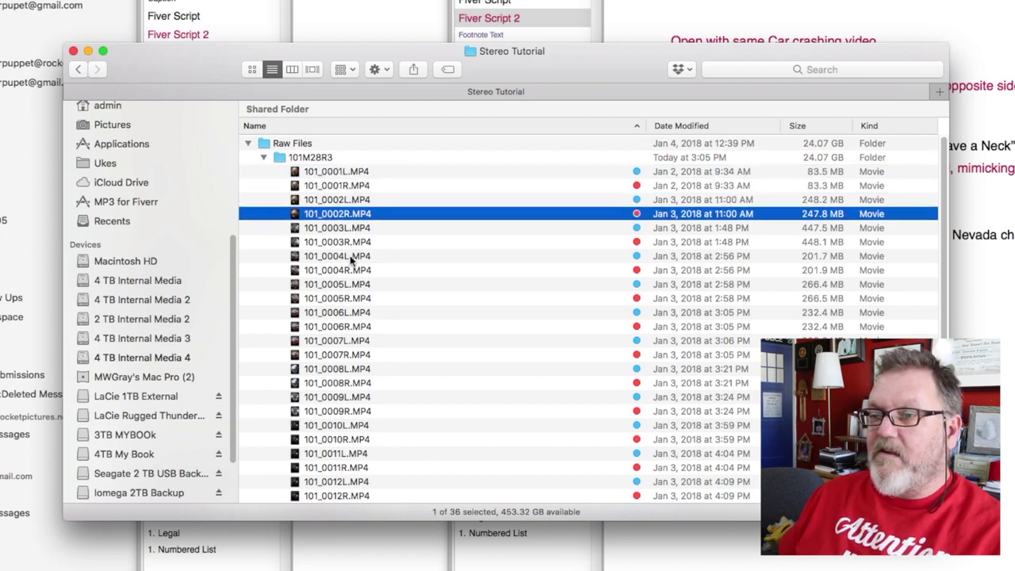
pyautogui.click(350, 256)
pyautogui.press('space')
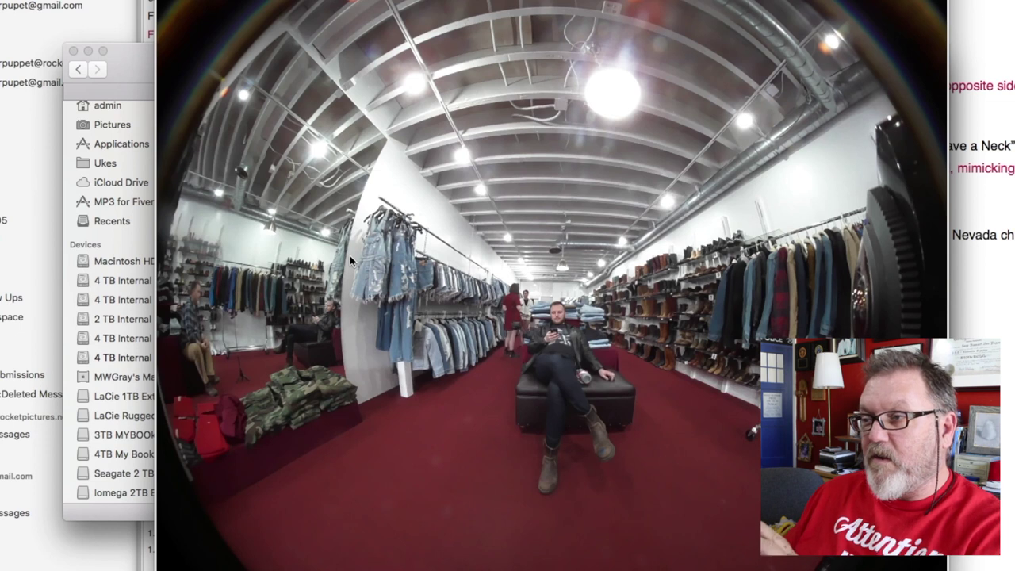
pyautogui.press('space')
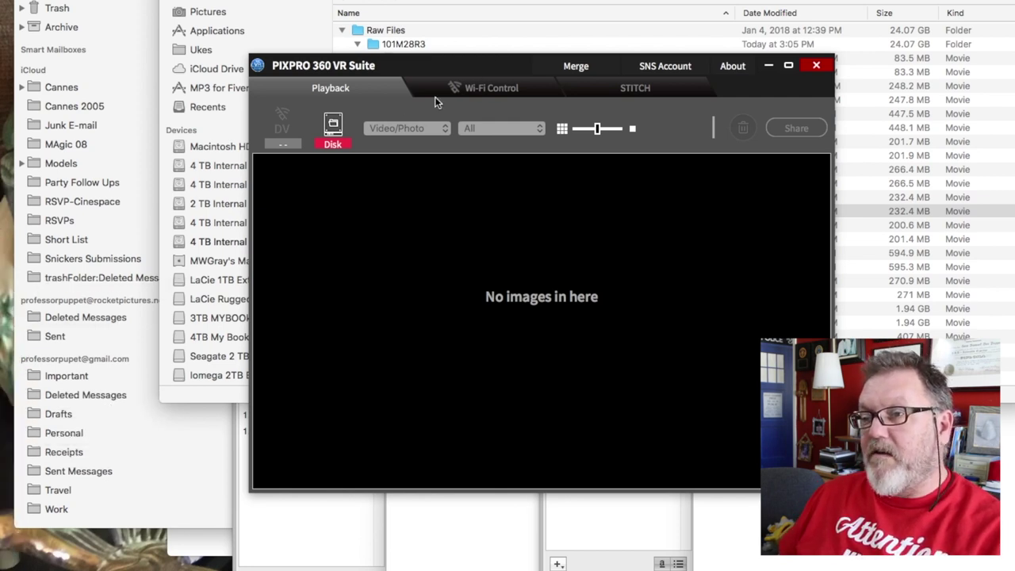
# Switch to PIXPRO 360 VR Suite and show its Stitch workspace.
pyautogui.click(633, 87)
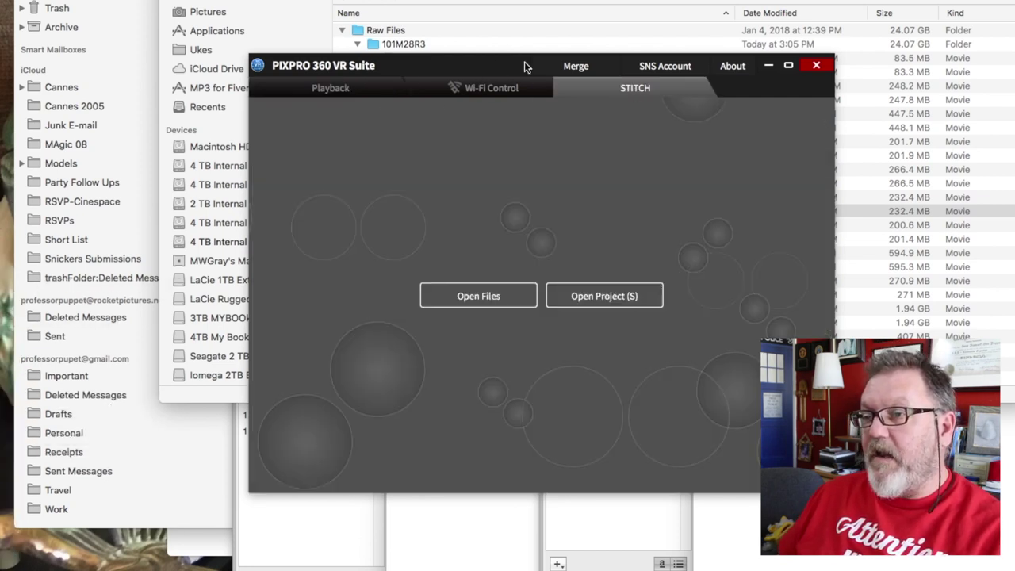
# Load 101_0007L.MP4 as file A and 101_0007R.MP4 as file B in PIXPRO 360 VR Suite for stitching.
pyautogui.moveTo(500, 64); pyautogui.dragTo(1014, 1)
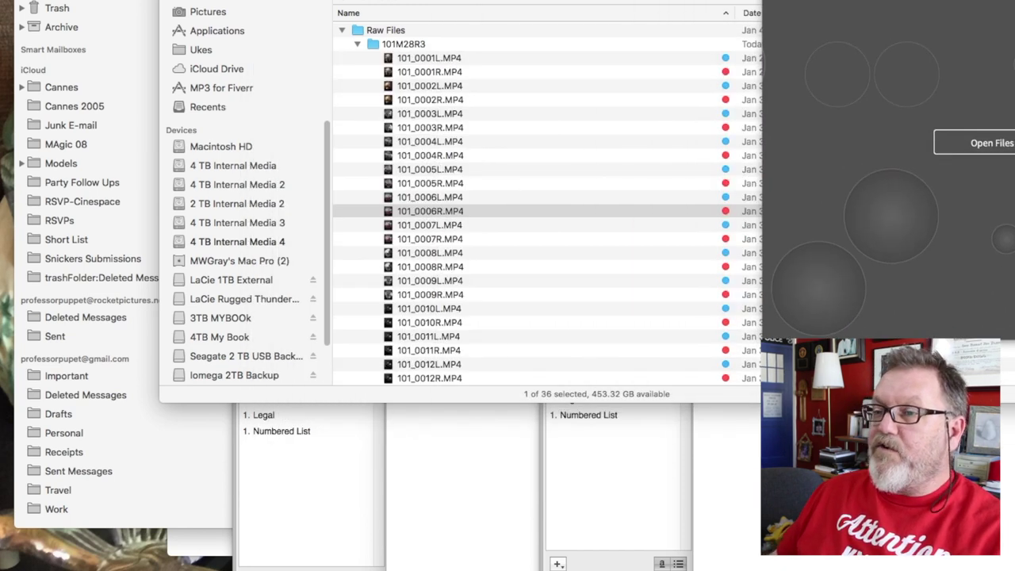
pyautogui.doubleClick(398, 114)
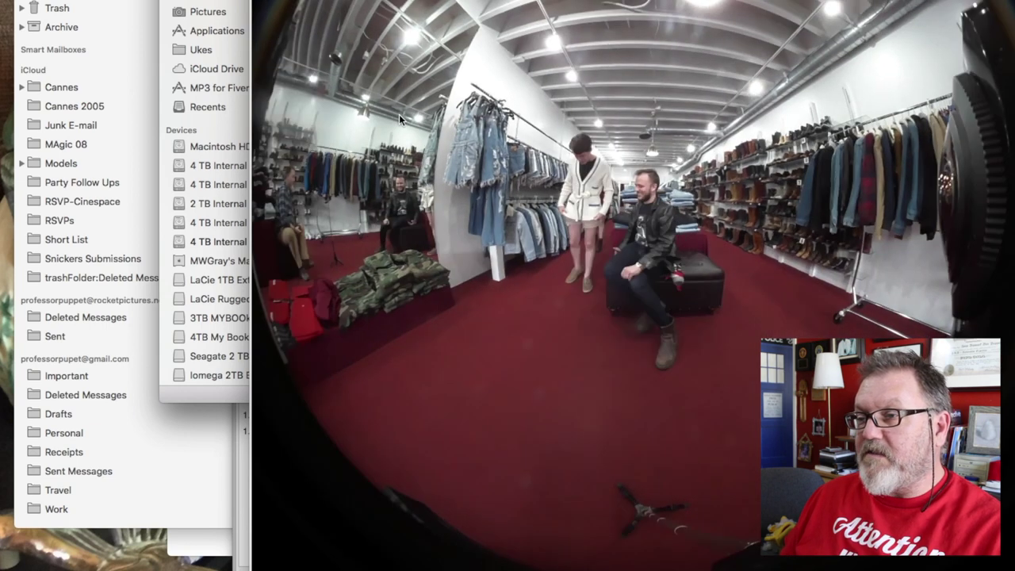
pyautogui.press('space')
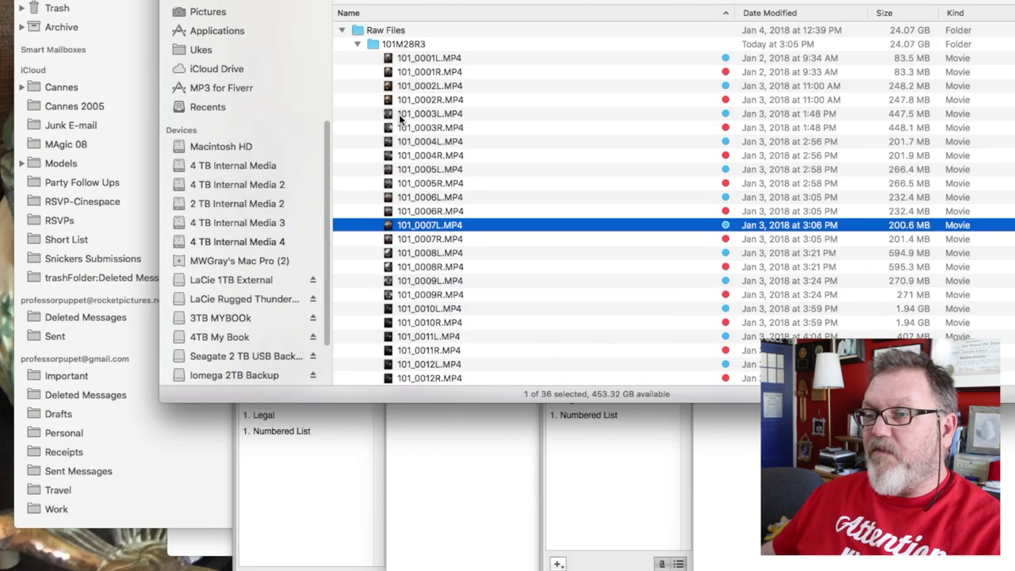
pyautogui.keyDown('shift'); pyautogui.click(456, 239); pyautogui.keyUp('shift')
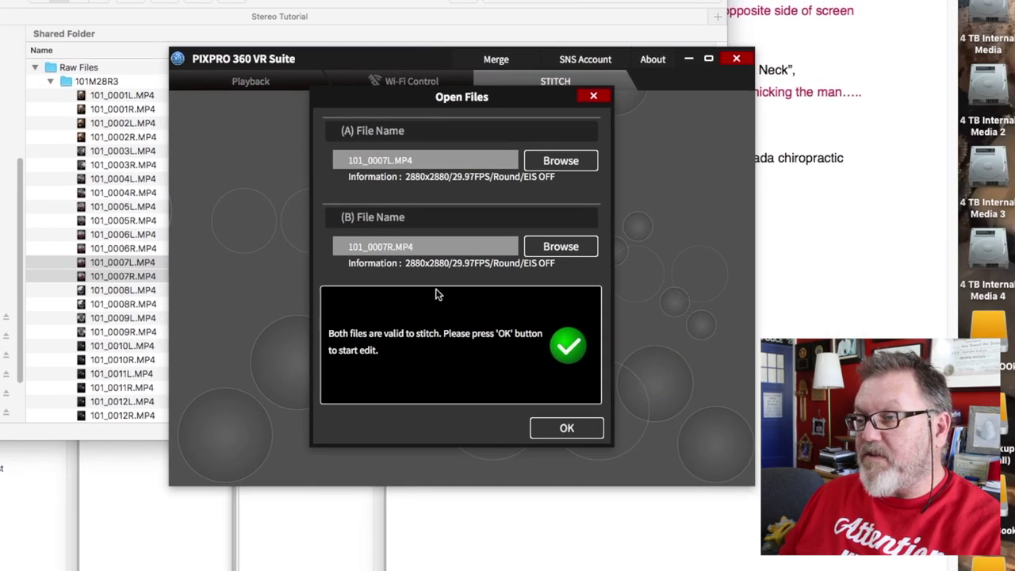
pyautogui.click(568, 429)
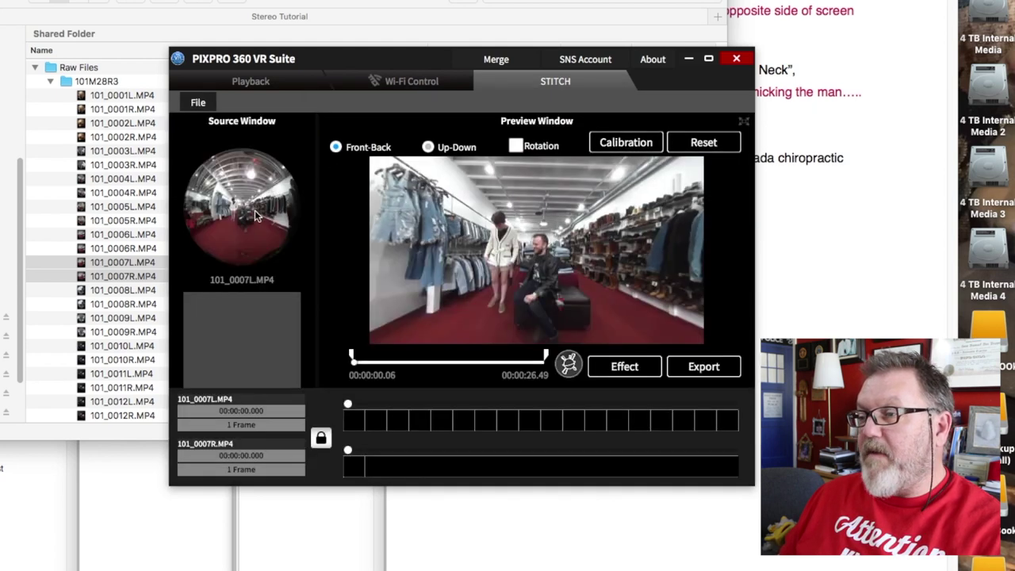
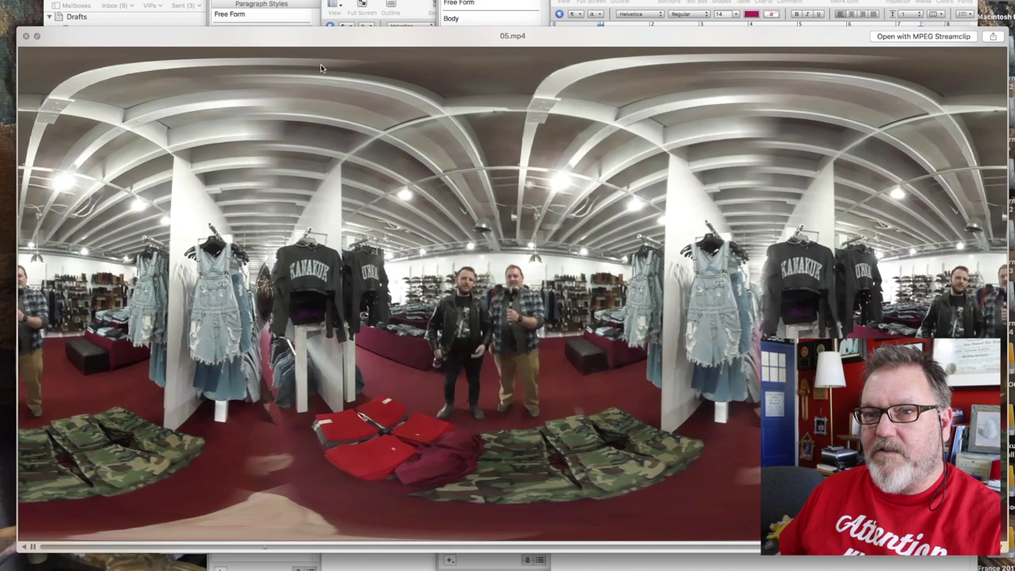
# Close the 05.mp4 preview, switch to Final Cut Pro and create a library named STEREO TUTORIAL in the Stereo Tutorial folder.
pyautogui.press('super+w')
pyautogui.moveTo(3, 119)
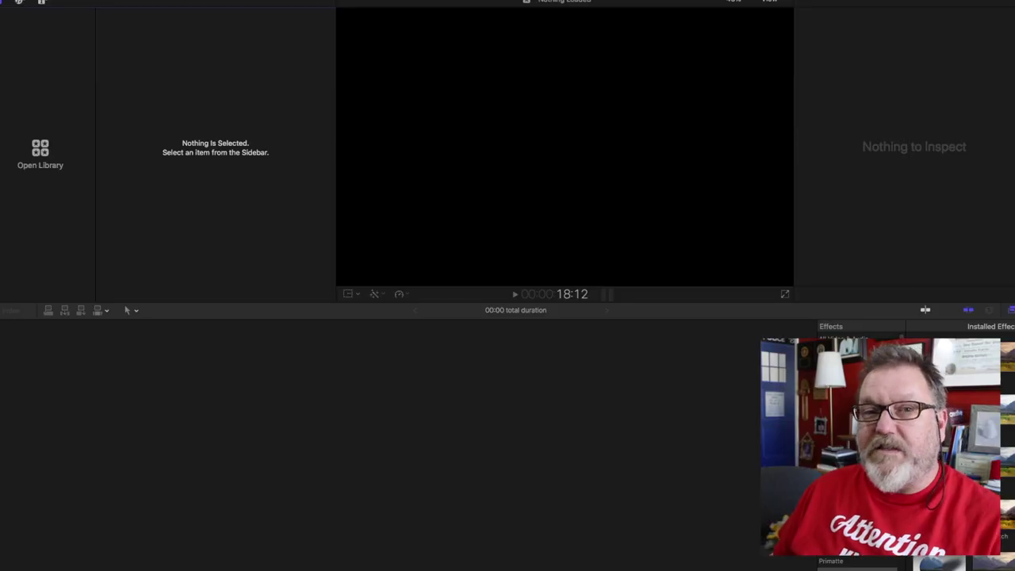
pyautogui.click(87, 0)
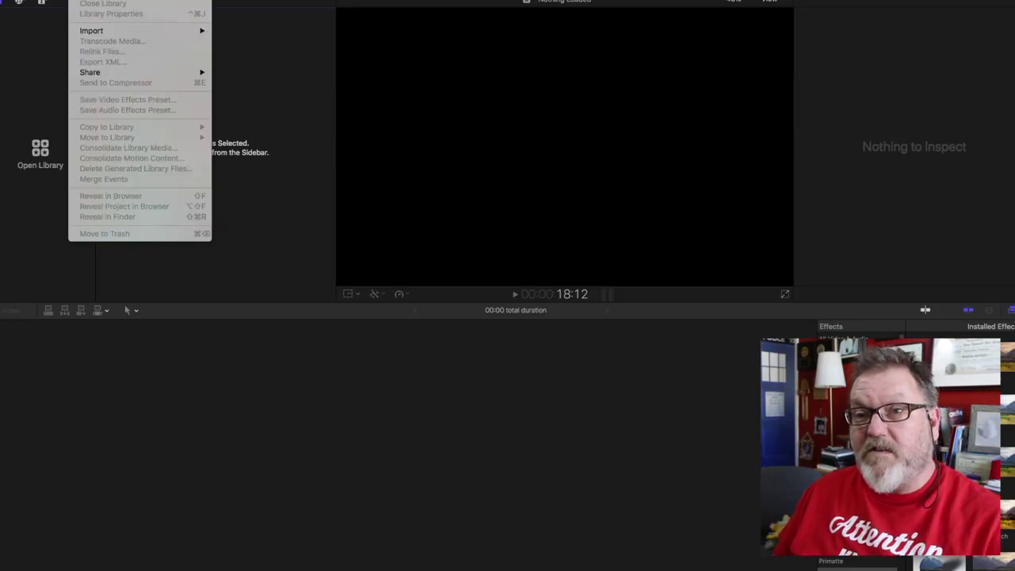
pyautogui.moveTo(88, 0)
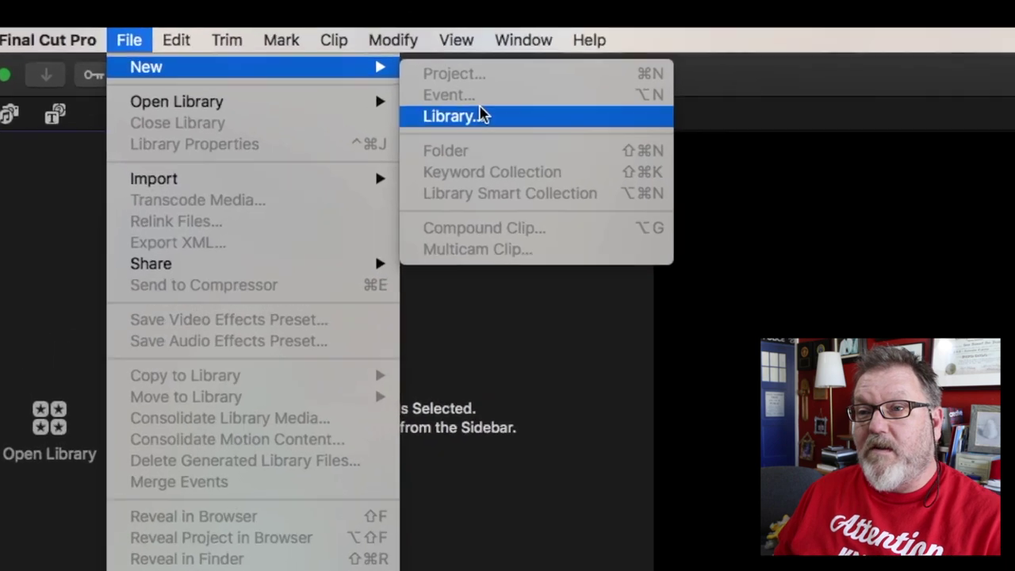
pyautogui.click(250, 0)
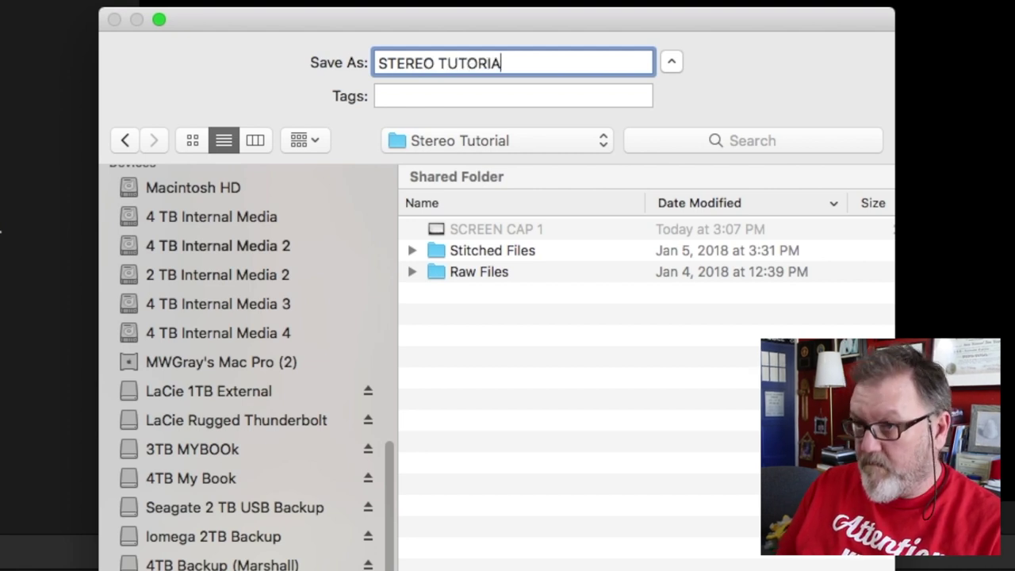
pyautogui.press('Return')
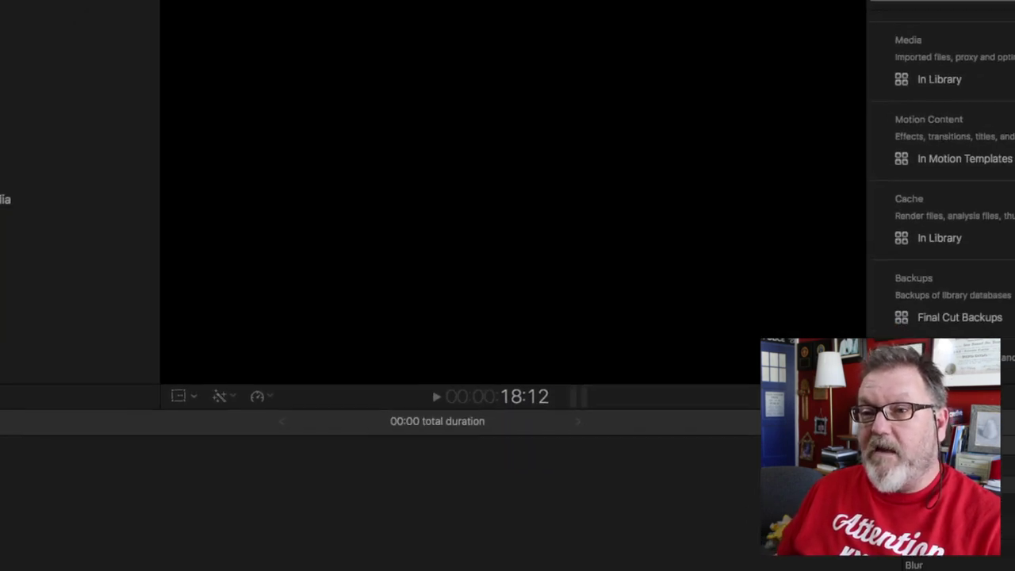
# Import all the clips from the Stitched Files folder on 4 TB Internal Media 4 into the 1-7-18 event.
pyautogui.click(4, 160)
pyautogui.click(139, 161)
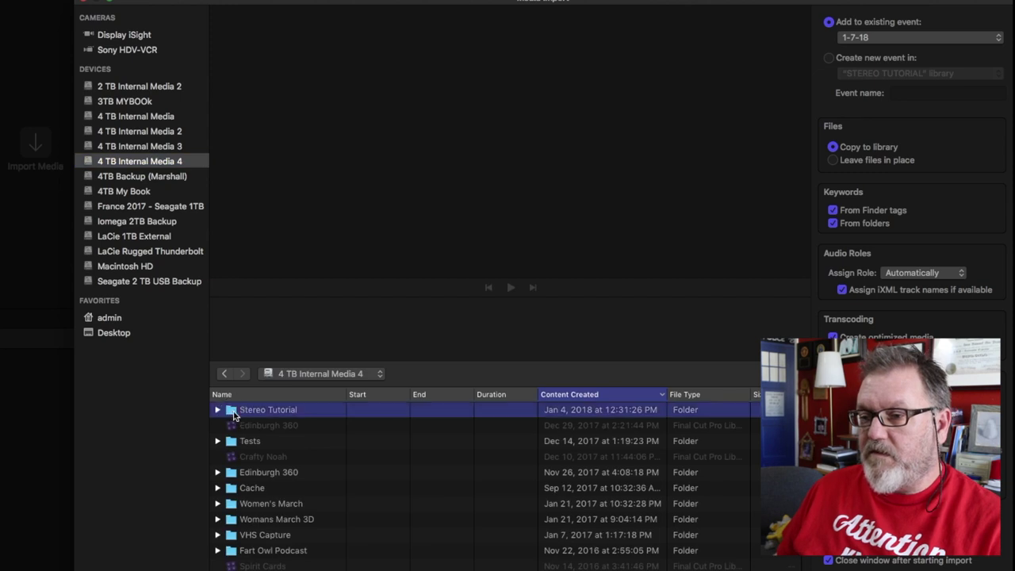
pyautogui.doubleClick(267, 409)
pyautogui.doubleClick(257, 441)
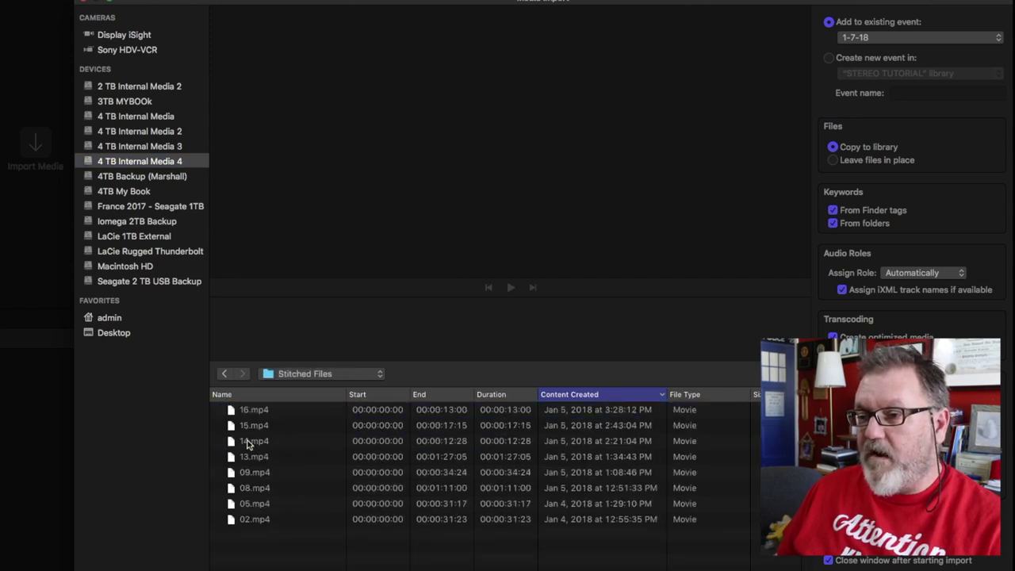
pyautogui.click(262, 456)
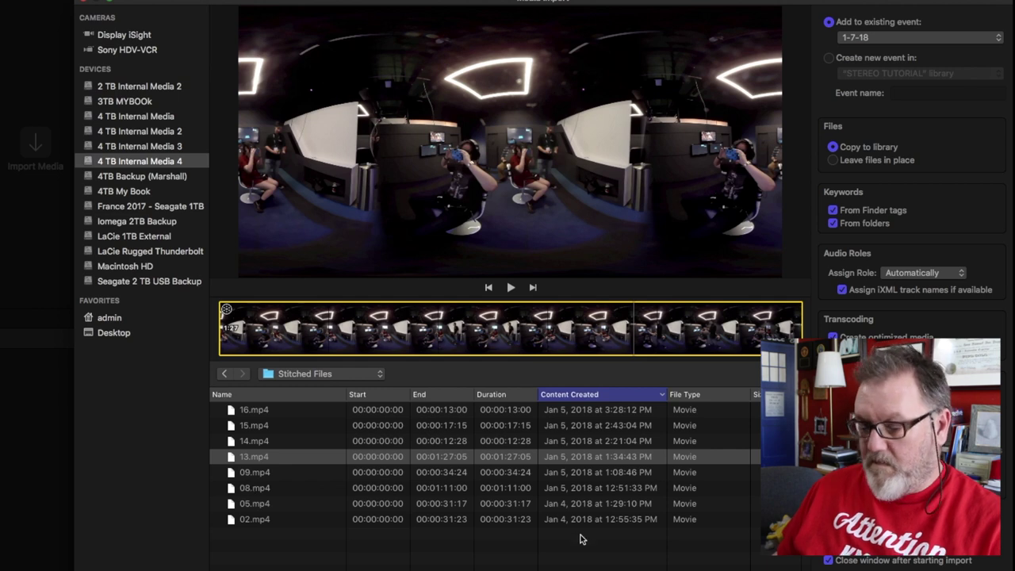
pyautogui.press('super+a')
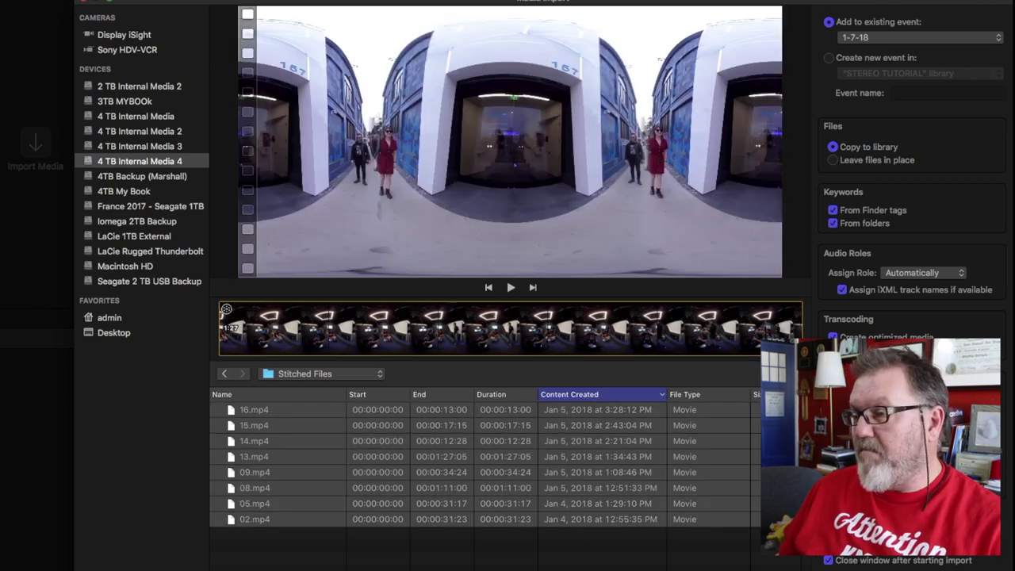
pyautogui.click(901, 557)
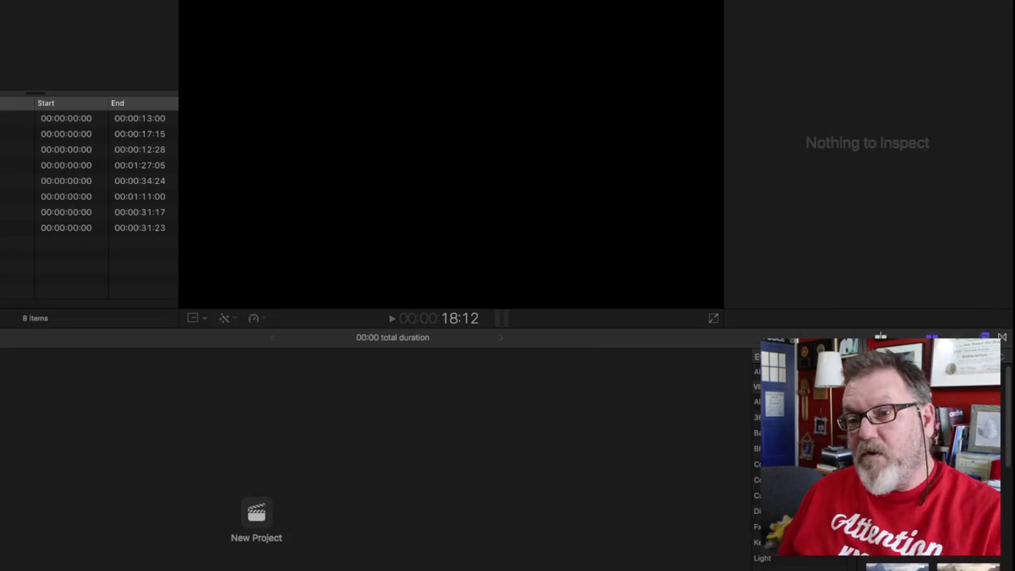
# Create a project named IMAX VR in the 1-7-18 event and place clip 02 as its first clip.
pyautogui.click(257, 515)
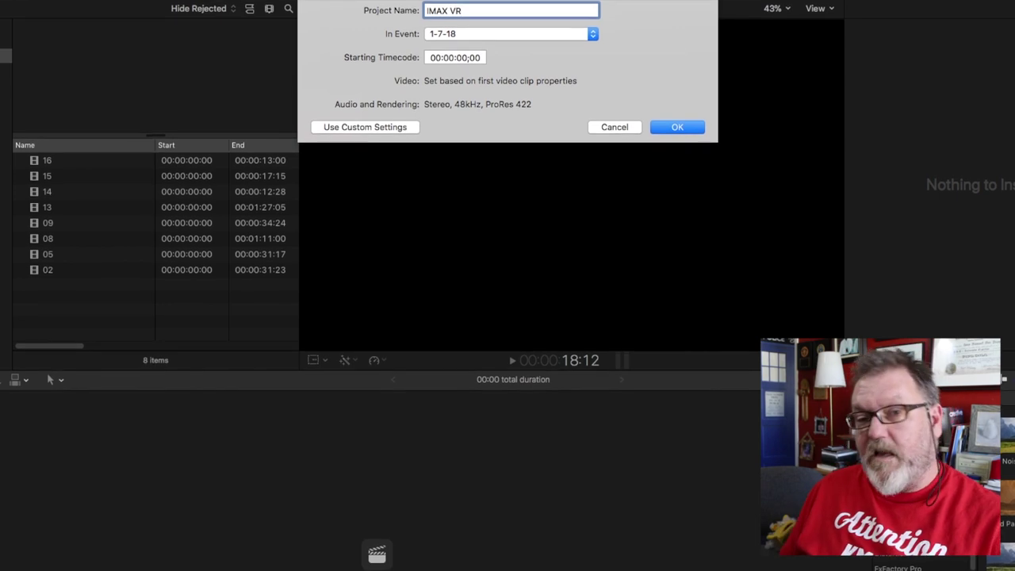
pyautogui.press('Return')
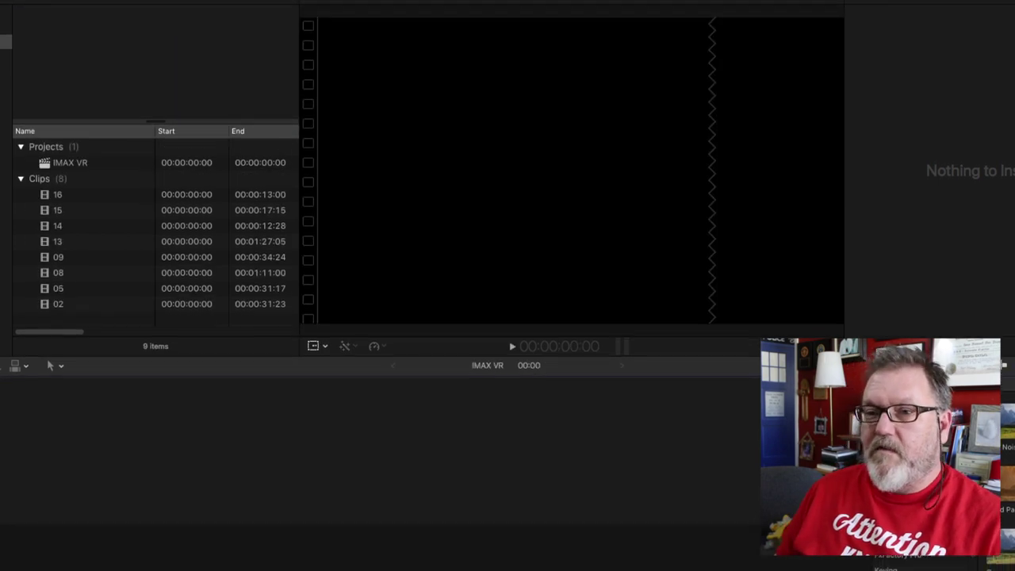
pyautogui.click(61, 305)
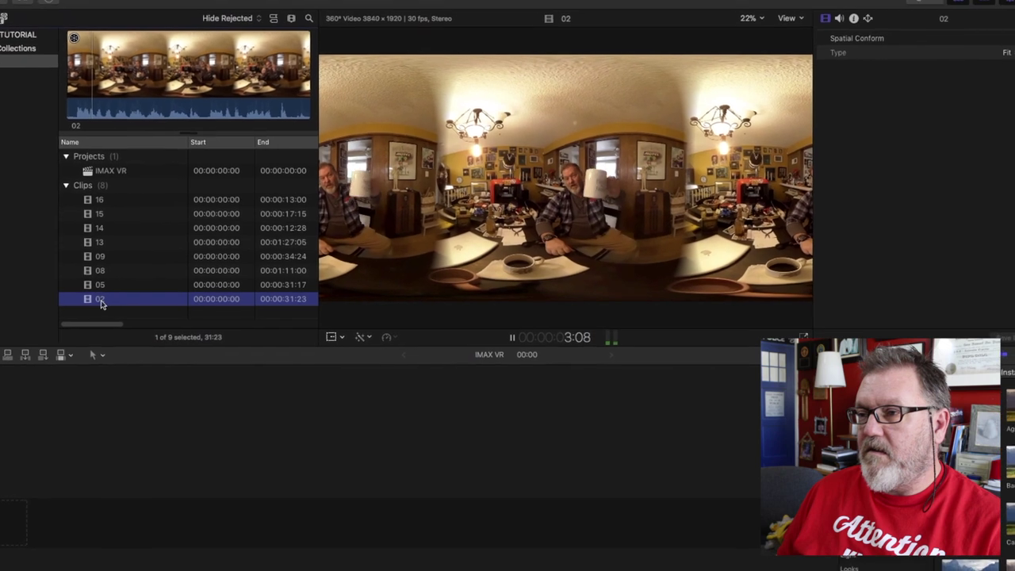
pyautogui.click(105, 284)
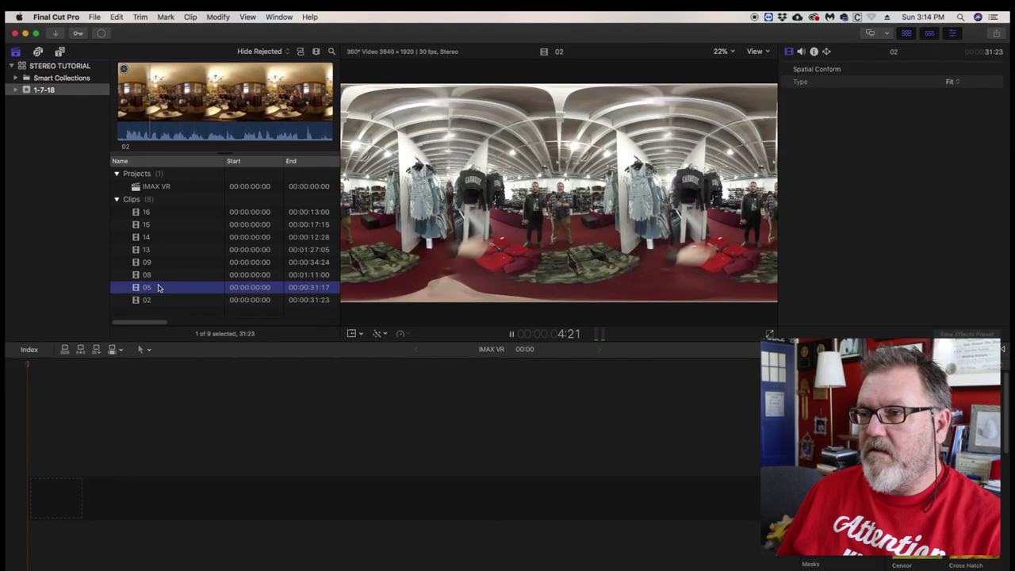
pyautogui.click(147, 300)
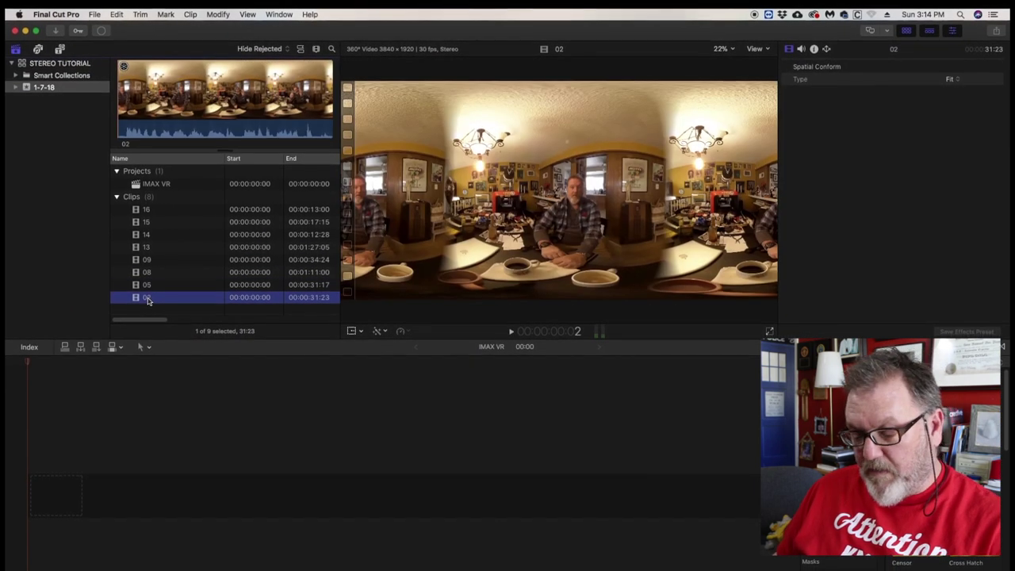
pyautogui.moveTo(147, 299); pyautogui.dragTo(80, 358)
pyautogui.click(133, 495)
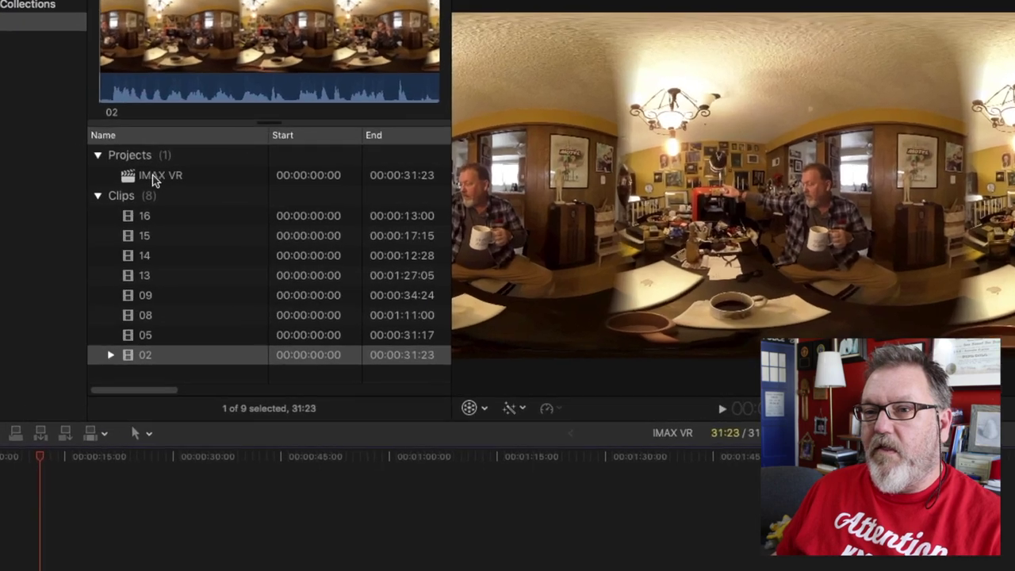
pyautogui.click(152, 178)
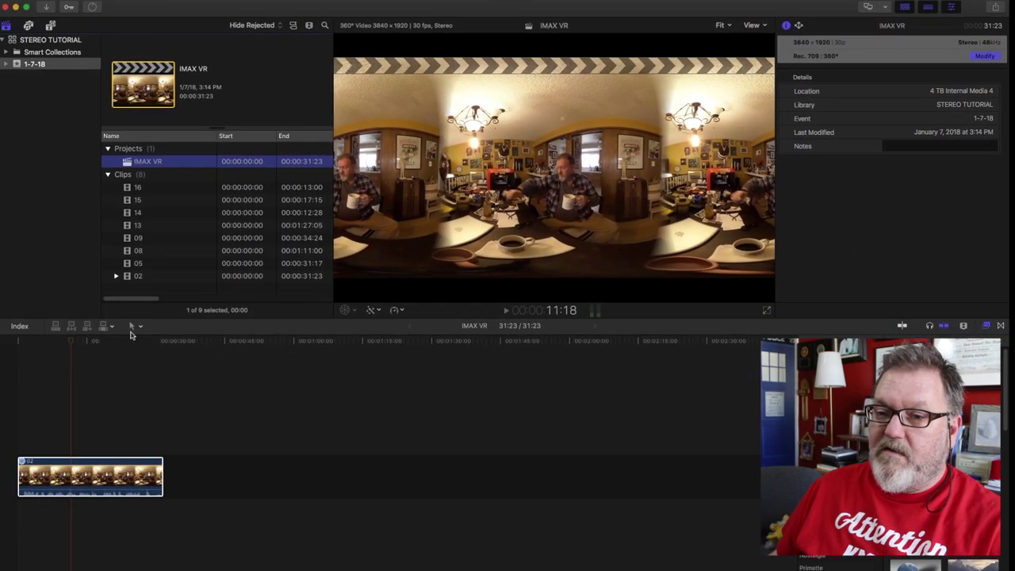
# Add the final 21:11 of clip 05 and all of clip 08 after clip 02 in the IMAX VR timeline.
pyautogui.click(137, 265)
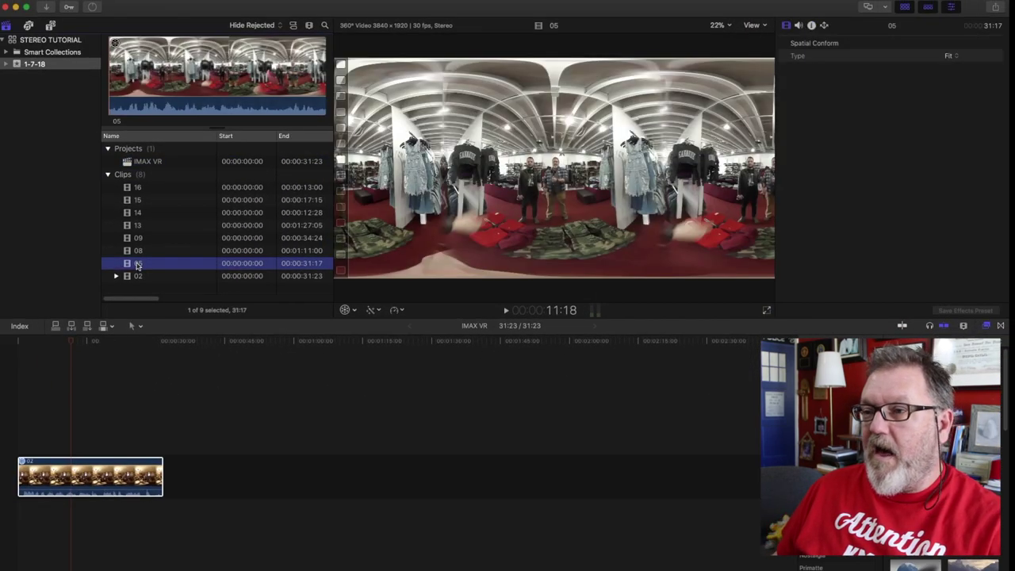
pyautogui.moveTo(118, 94); pyautogui.dragTo(334, 92)
pyautogui.moveTo(139, 87); pyautogui.dragTo(229, 362)
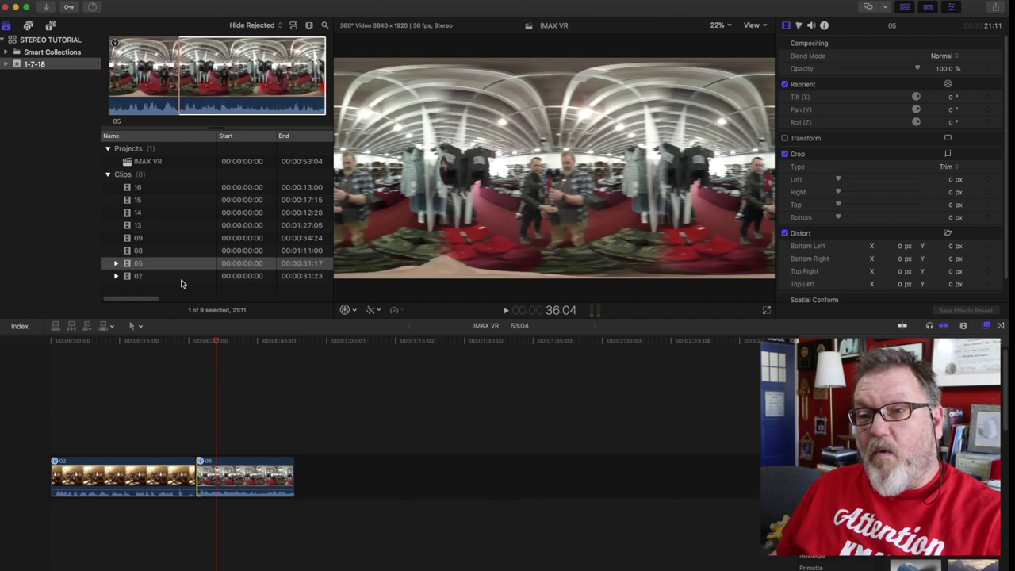
pyautogui.click(150, 254)
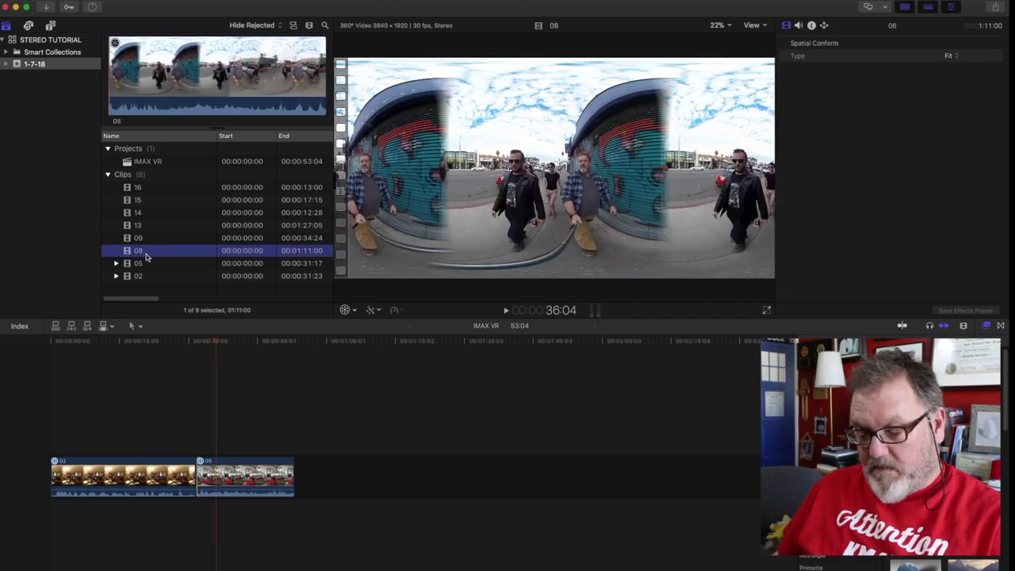
pyautogui.press('e')
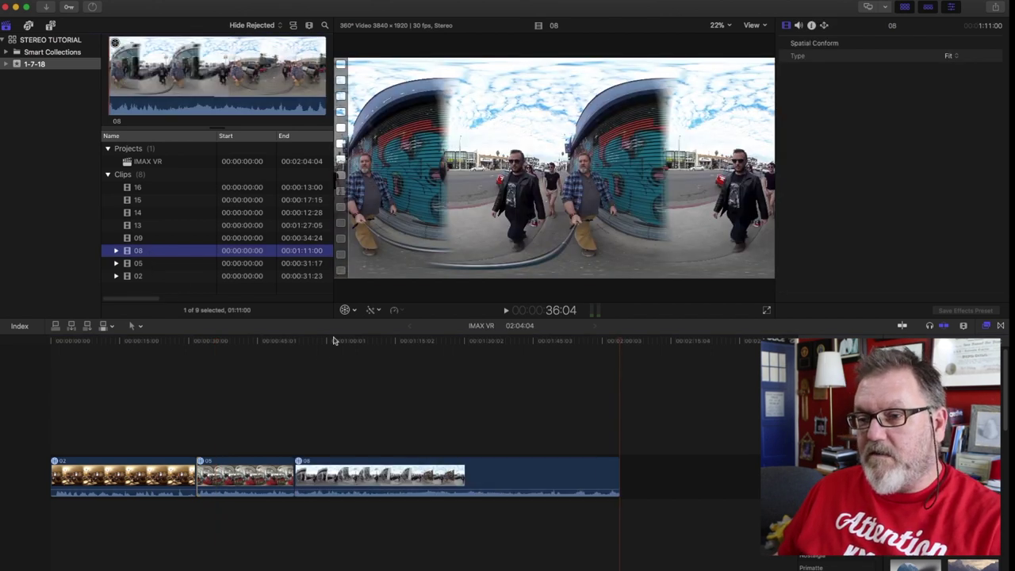
pyautogui.click(303, 342)
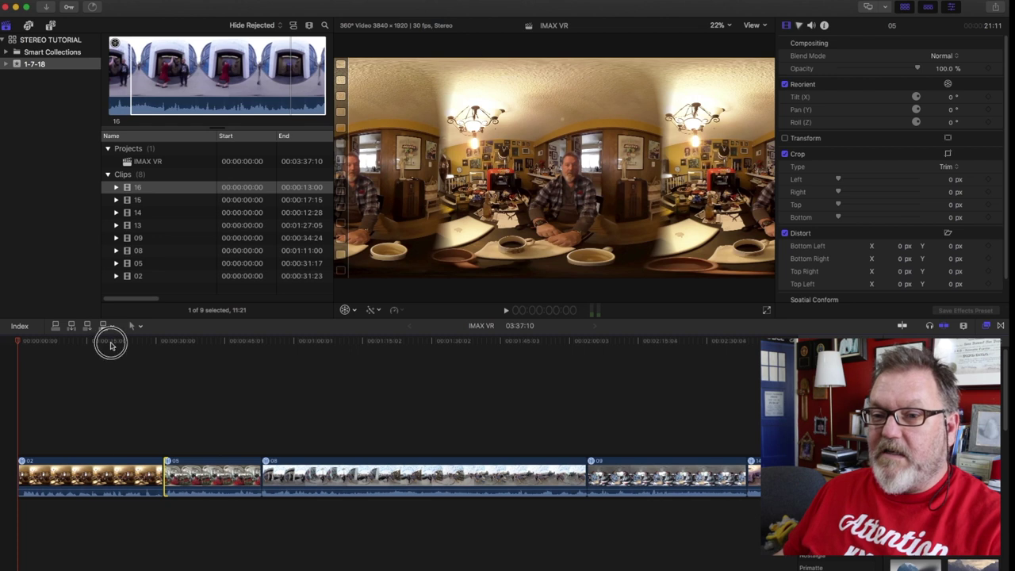
# Place the playhead within clip 02 in the timeline and browse the 360° video effects.
pyautogui.click(111, 342)
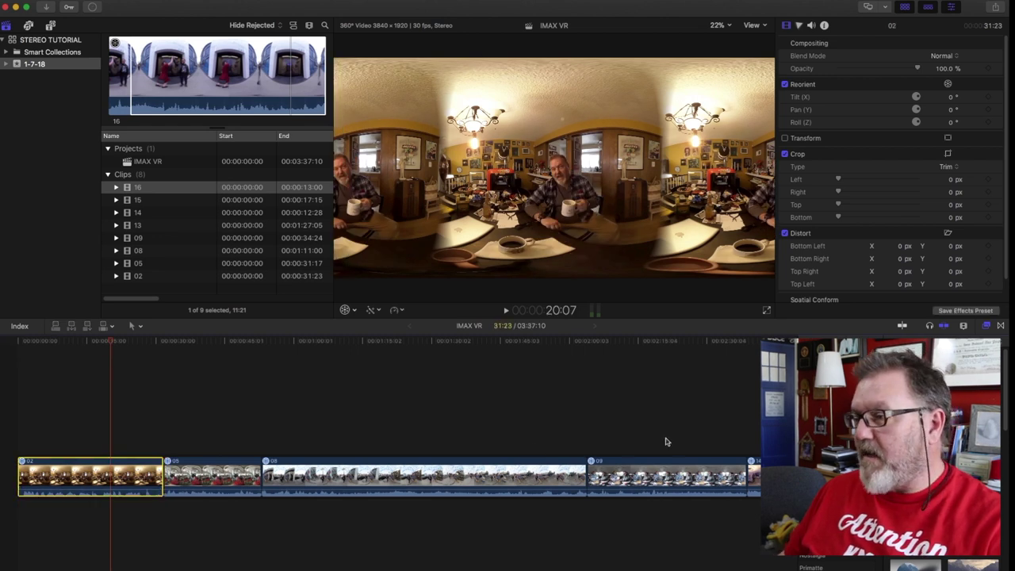
pyautogui.press('super+5')
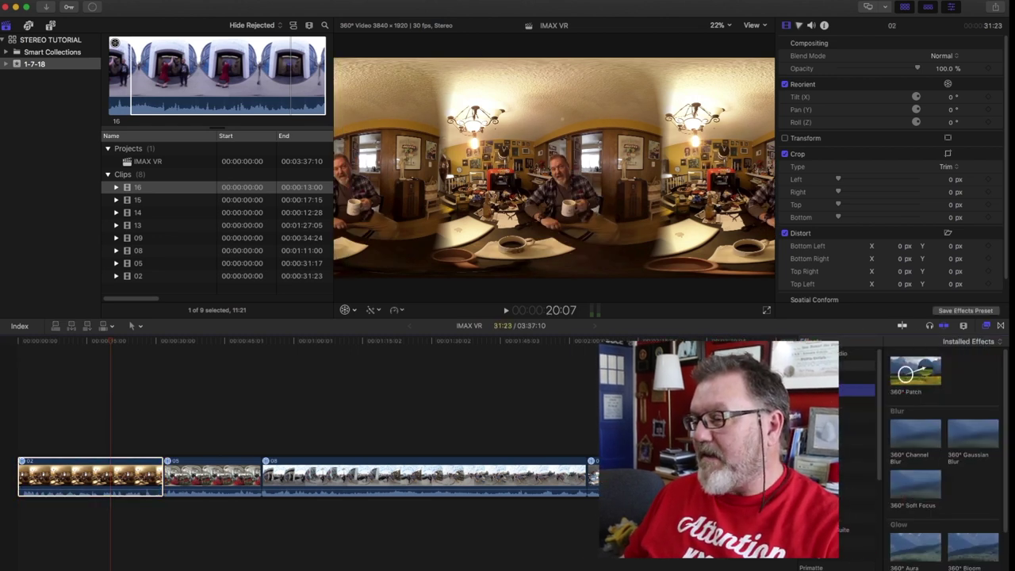
pyautogui.click(804, 392)
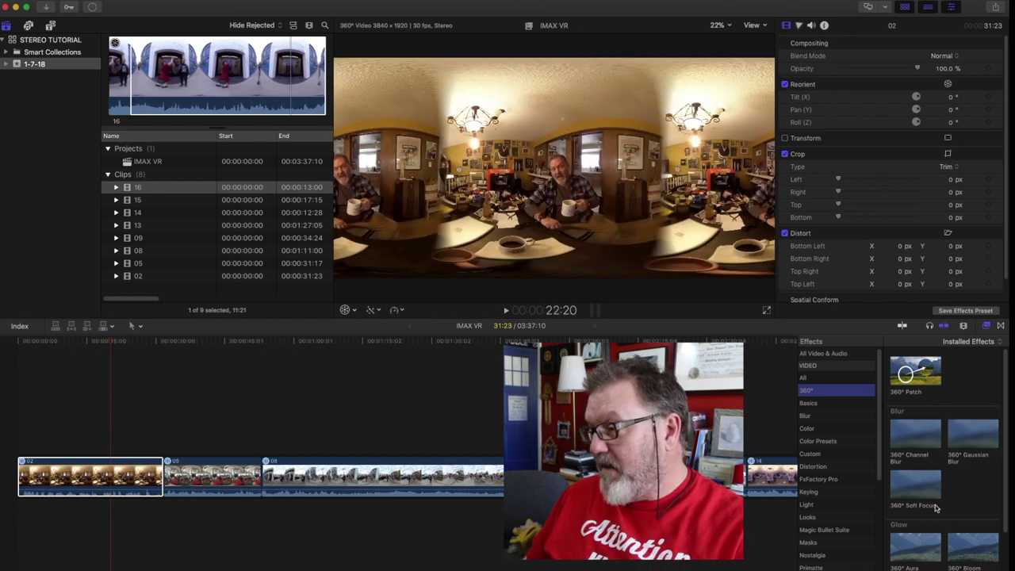
pyautogui.scroll(-3, 935, 526)
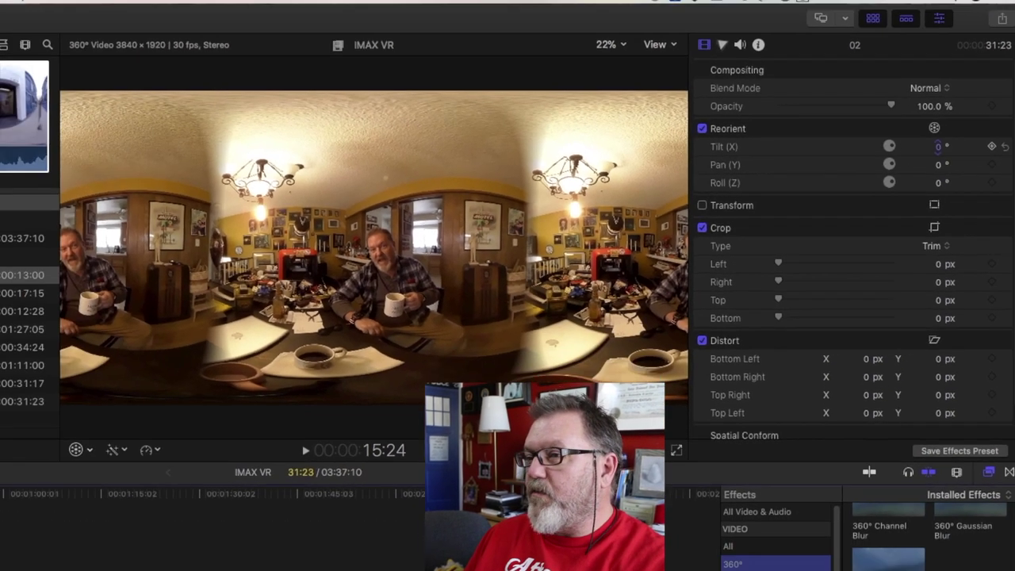
# Try reorienting clip 02 with a tilt of -52.3° and a different pan, and reset both parameters.
pyautogui.moveTo(936, 168); pyautogui.dragTo(936, 208)
pyautogui.moveTo(930, 147); pyautogui.dragTo(936, 168)
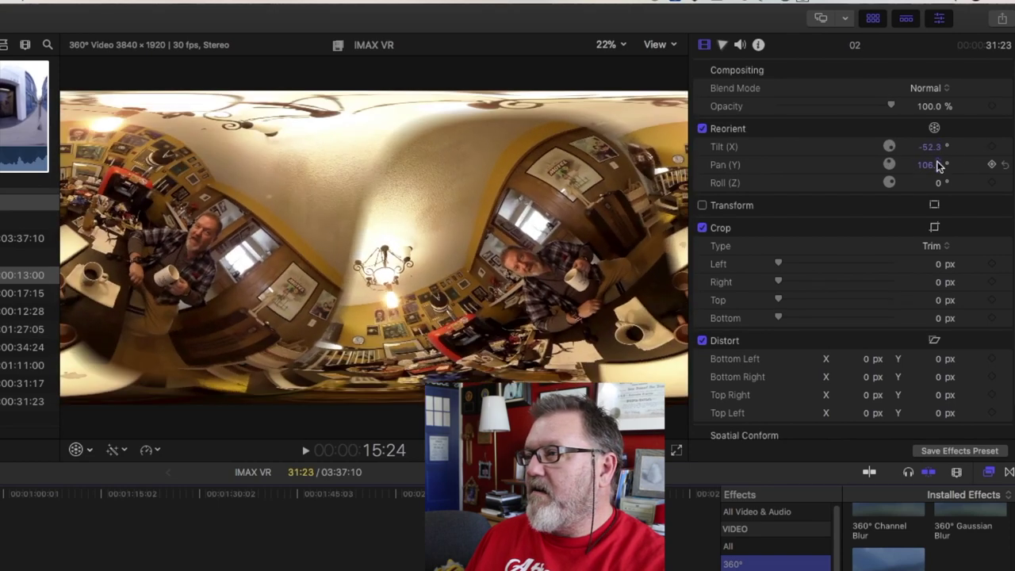
pyautogui.click(1004, 148)
pyautogui.click(1004, 164)
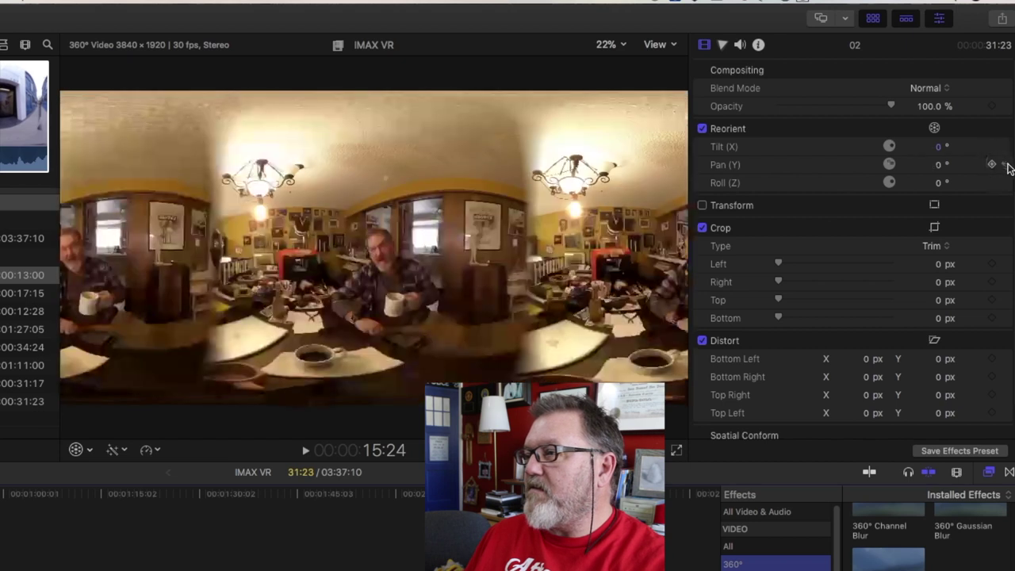
# Set the Reorient Pan (Y) of clip 02 to 6.0°.
pyautogui.click(916, 168)
pyautogui.moveTo(932, 164)
pyautogui.mouseDown()
pyautogui.moveTo(932, 127)
pyautogui.moveTo(931, 169)
pyautogui.mouseUp()
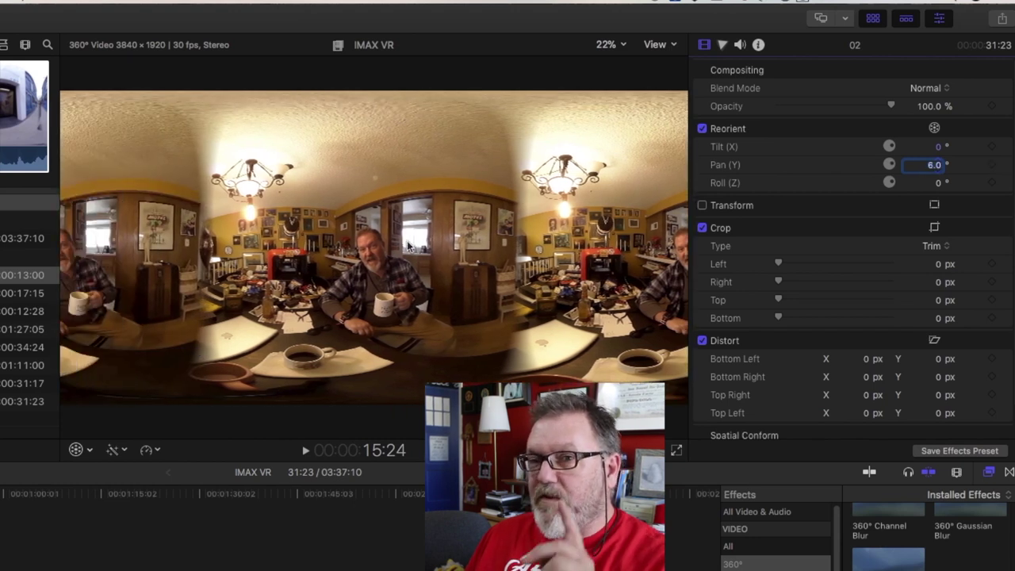
# Set the Reorient Pan (Y) of clip 02 to -90.0°.
pyautogui.moveTo(930, 166); pyautogui.dragTo(930, 198)
pyautogui.press('Up')
pyautogui.press('Up')
pyautogui.press('Up')
pyautogui.press('Up')
pyautogui.press('Up')
pyautogui.press('Up')
pyautogui.press('Up')
pyautogui.press('Up')
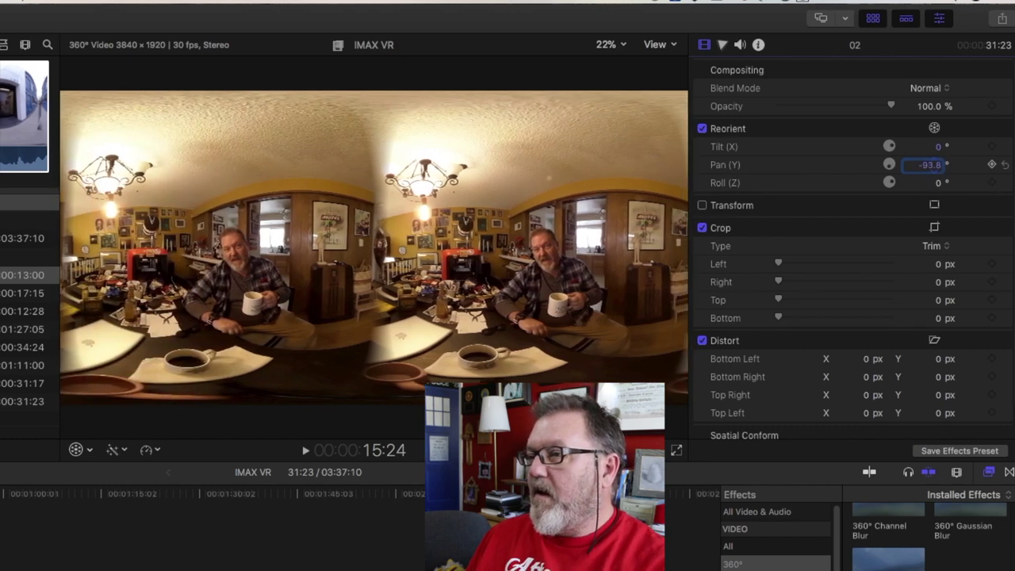
pyautogui.write('9')
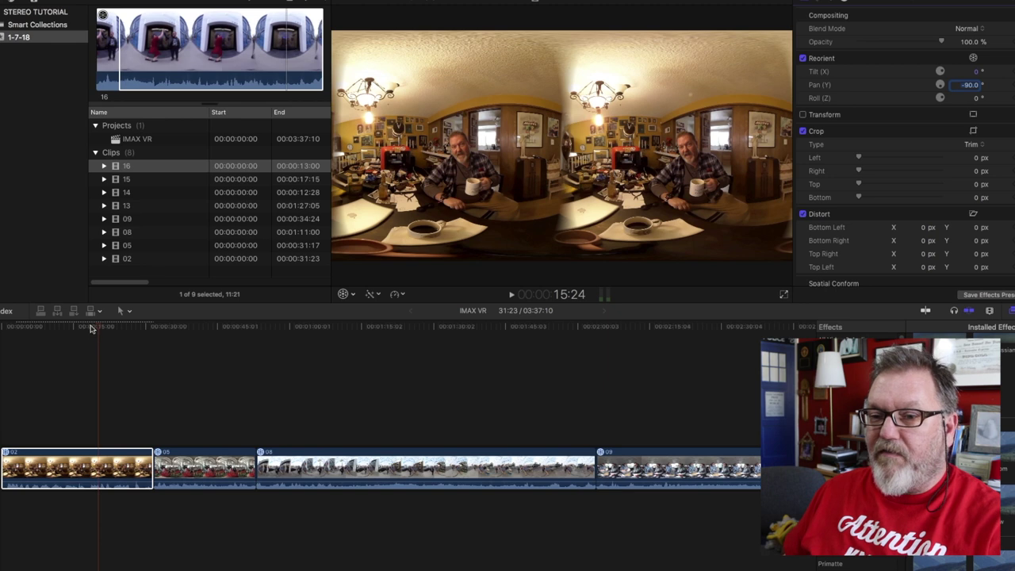
# Set the Reorient Pan (Y) of clip 05 to -90.0° with the playhead placed inside that clip.
pyautogui.moveTo(91, 328); pyautogui.dragTo(93, 351)
pyautogui.click(203, 463)
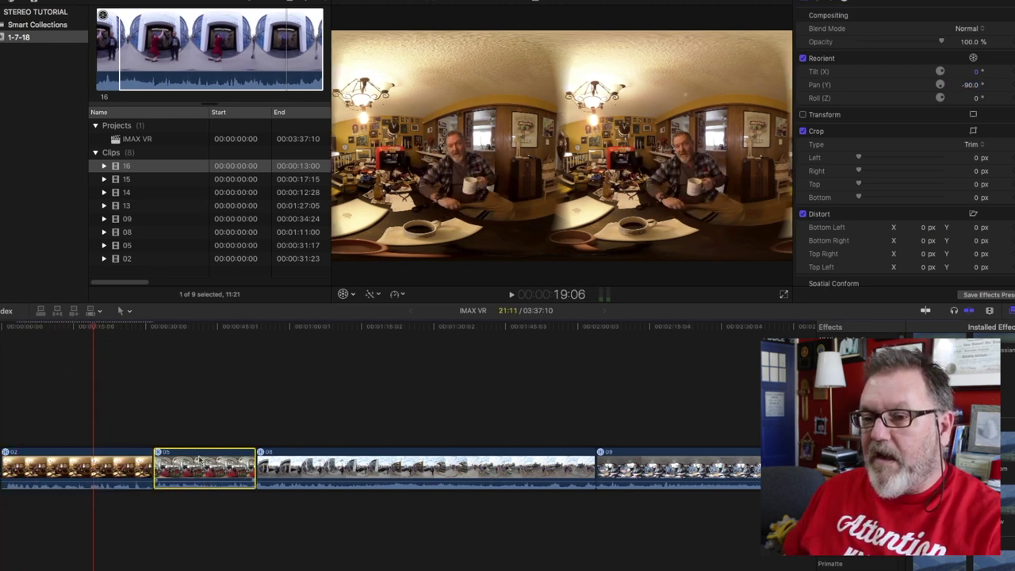
pyautogui.click(206, 328)
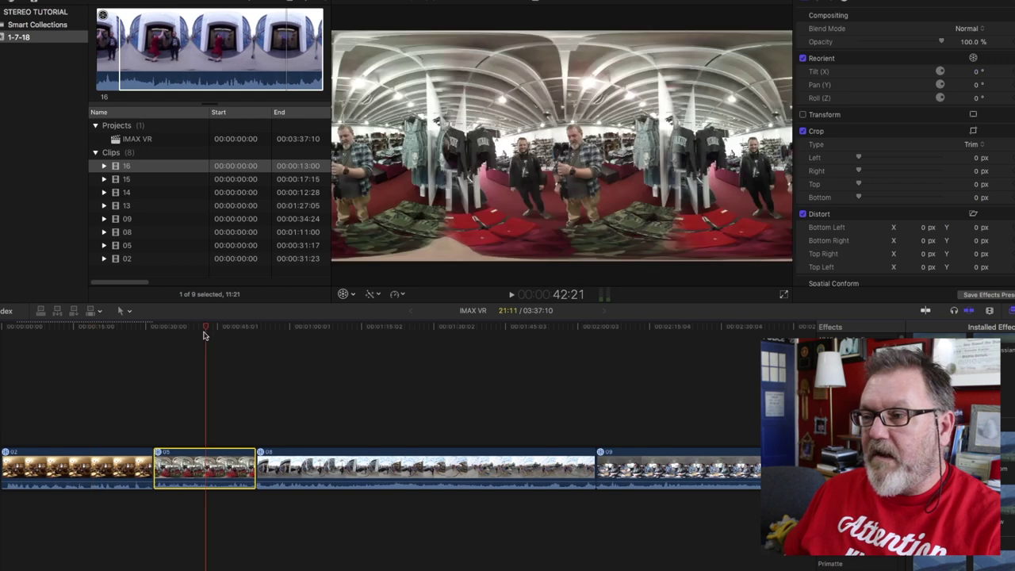
pyautogui.click(975, 85)
pyautogui.write('-90')
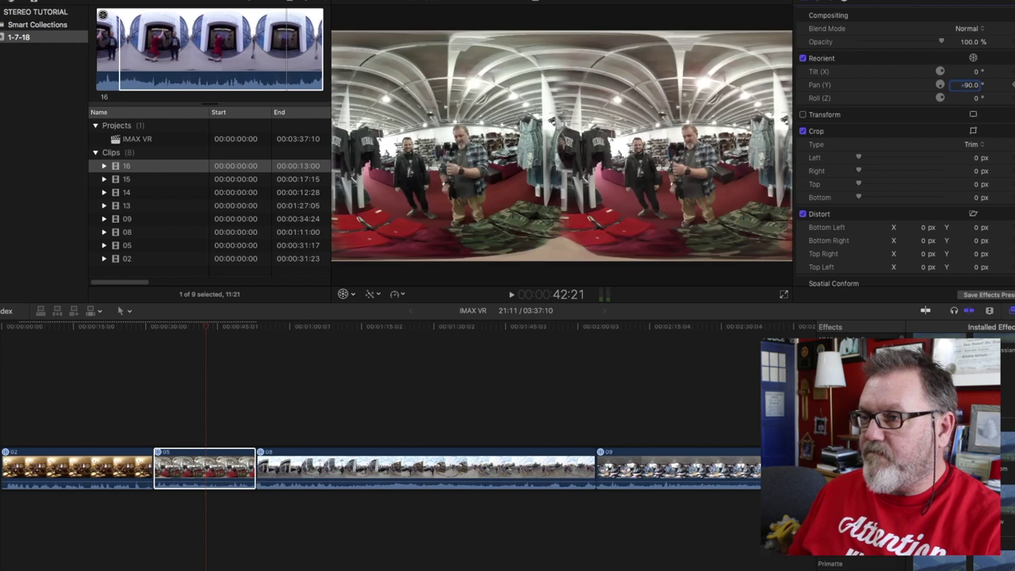
pyautogui.press('Return')
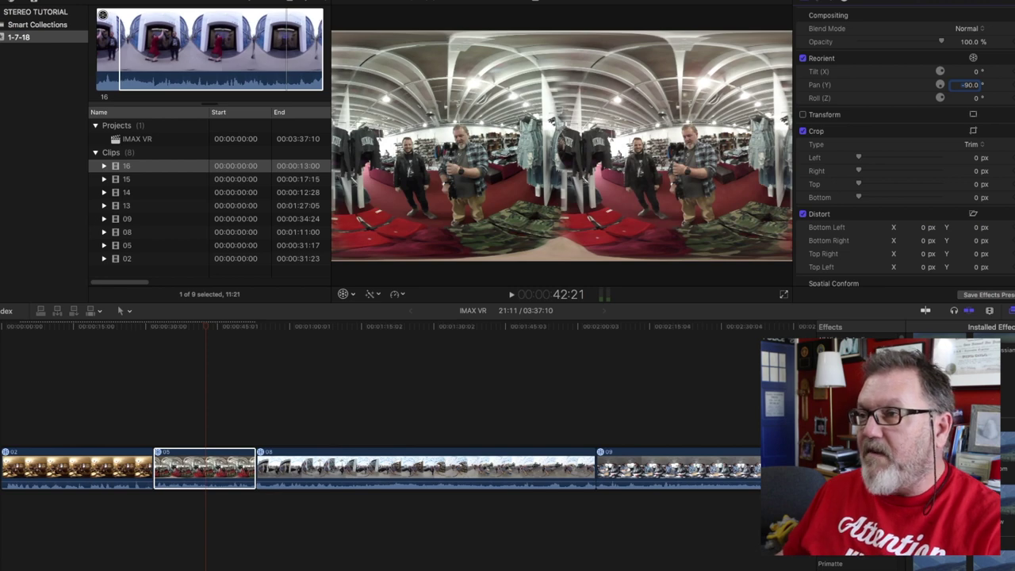
# Inspect the stitched image of clip 05 in the viewer at 100% zoom and return to the full view.
pyautogui.click(749, 3)
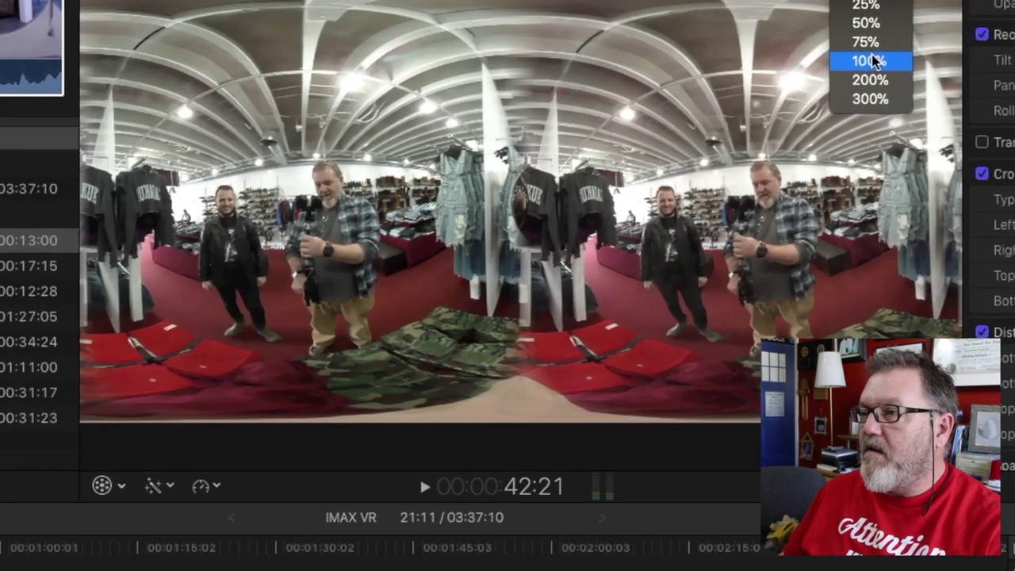
pyautogui.click(872, 61)
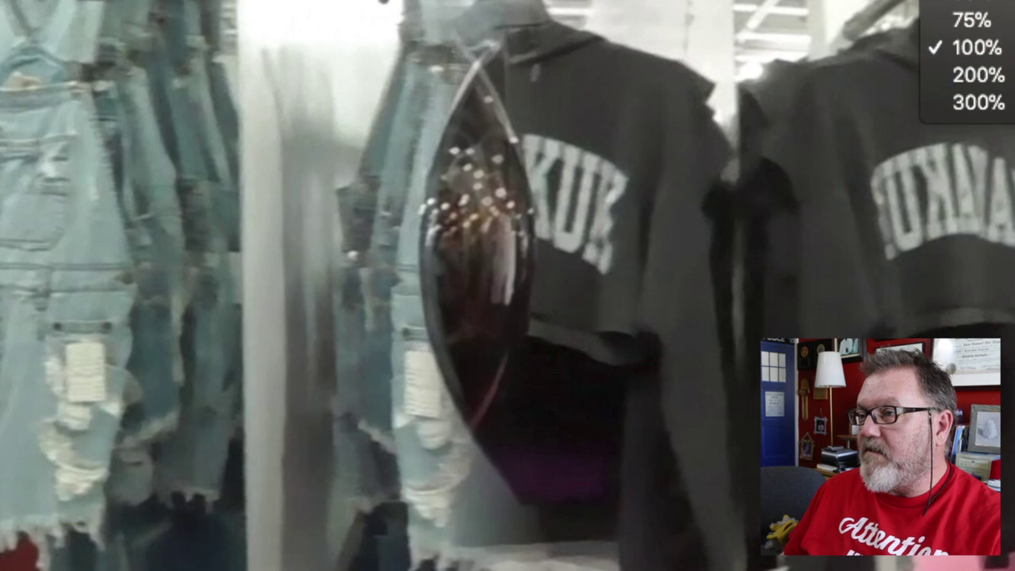
pyautogui.click(971, 20)
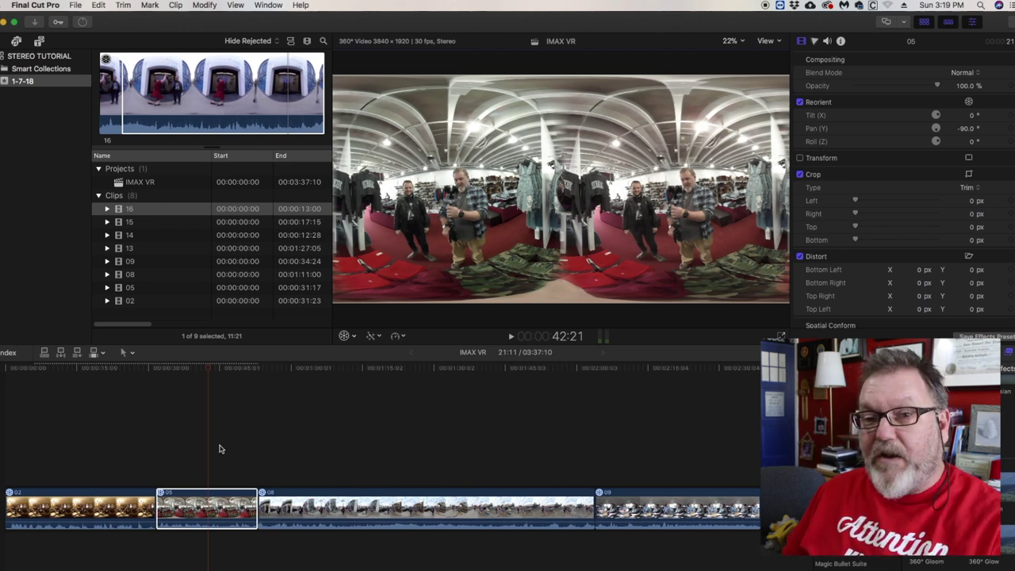
# Paste the 360° Transform and Reorient attributes of clip 05 onto the six clips after it and check them by scrubbing the timeline.
pyautogui.click(185, 511)
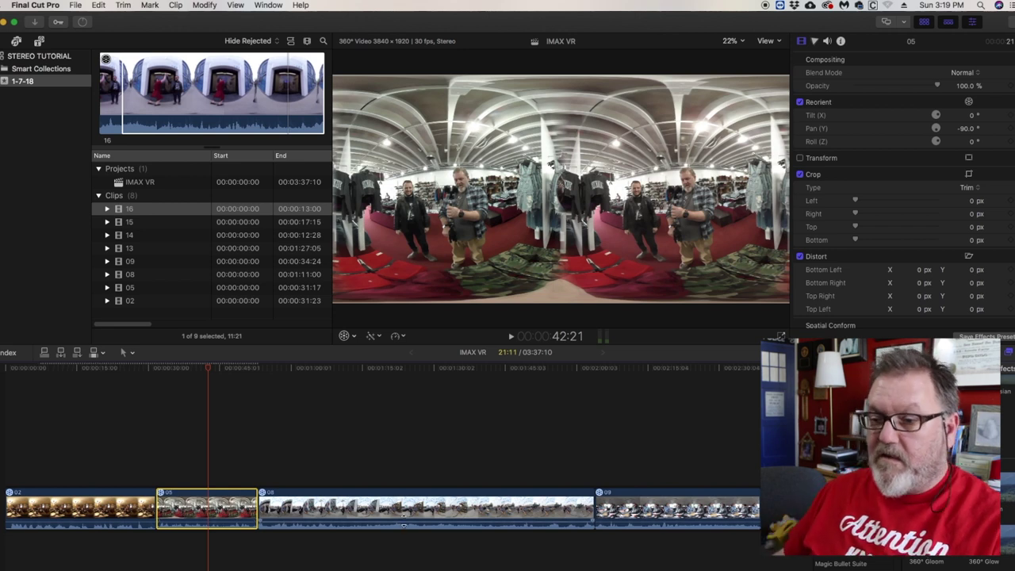
pyautogui.moveTo(454, 471); pyautogui.dragTo(652, 568)
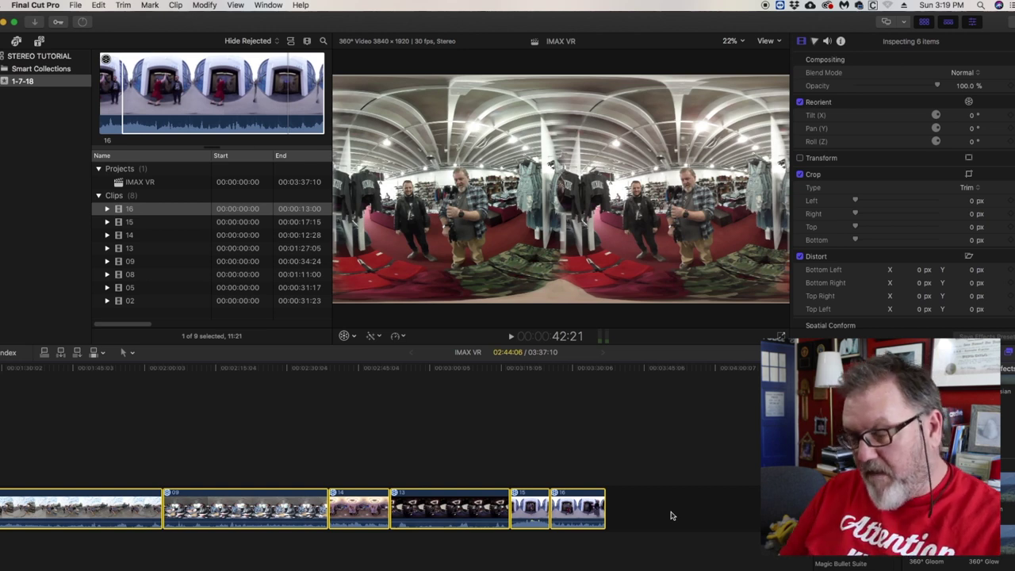
pyautogui.press('shift+cmd+v')
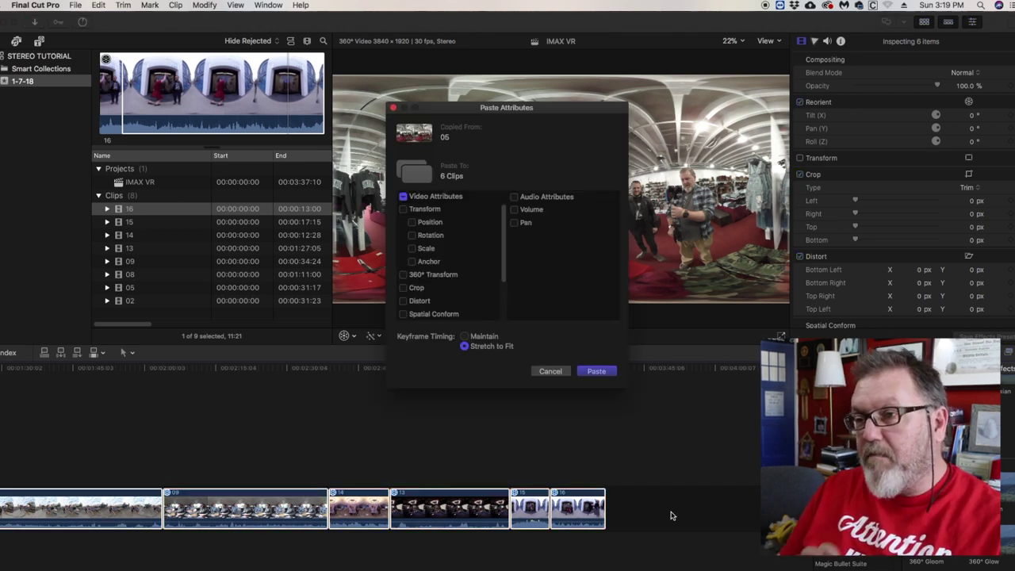
pyautogui.scroll(-3, 490, 300)
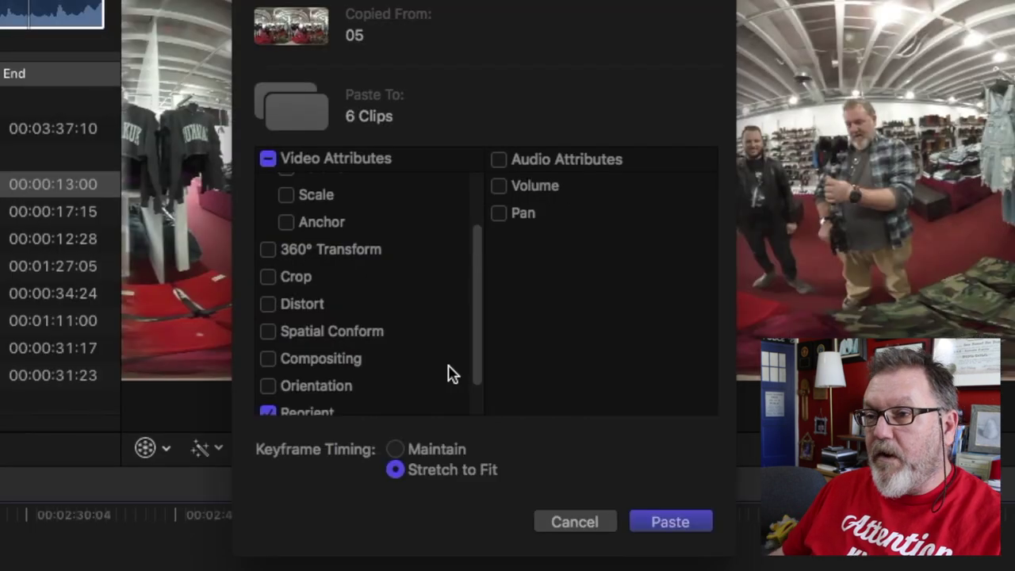
pyautogui.click(268, 250)
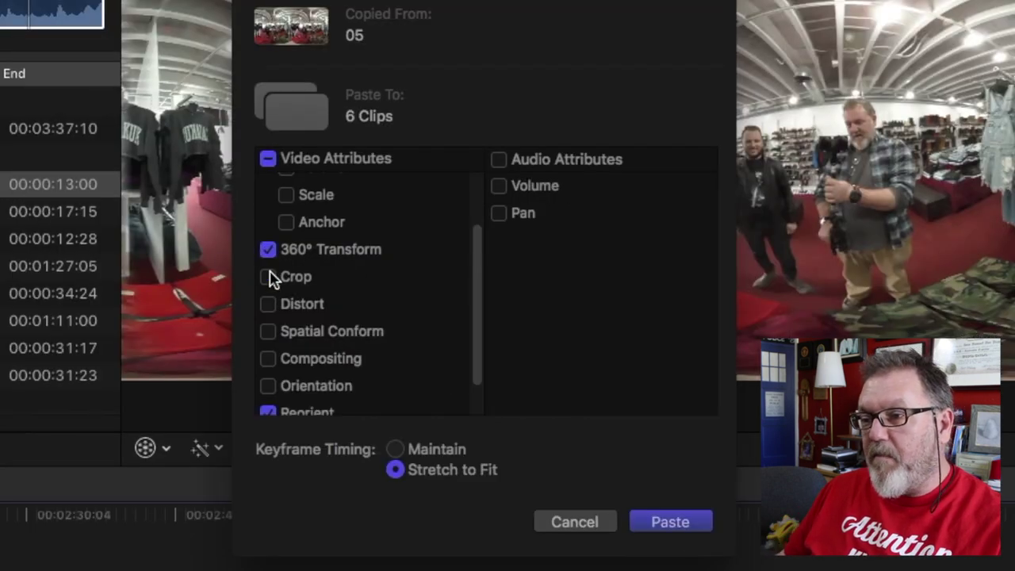
pyautogui.click(673, 524)
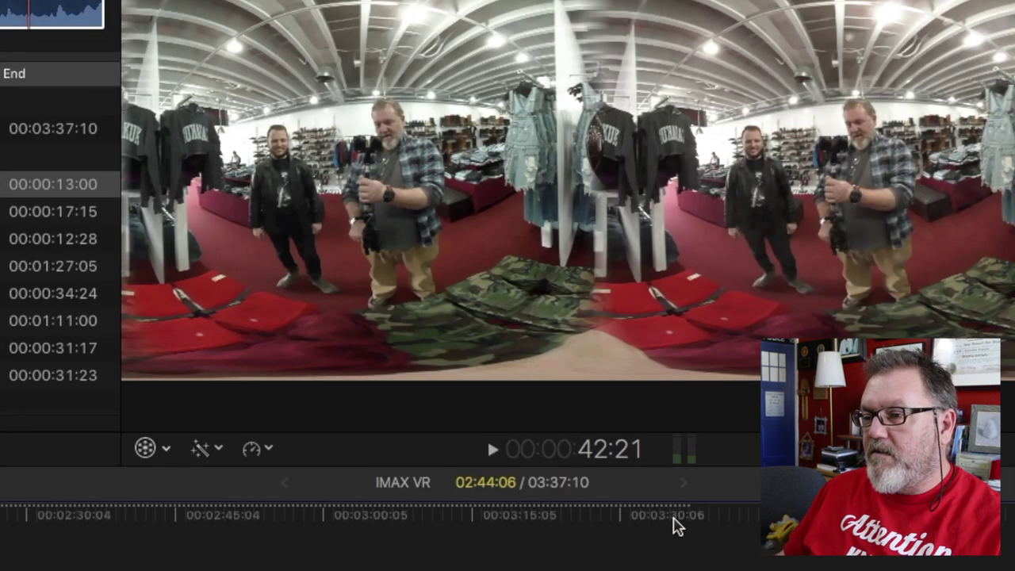
pyautogui.click(380, 515)
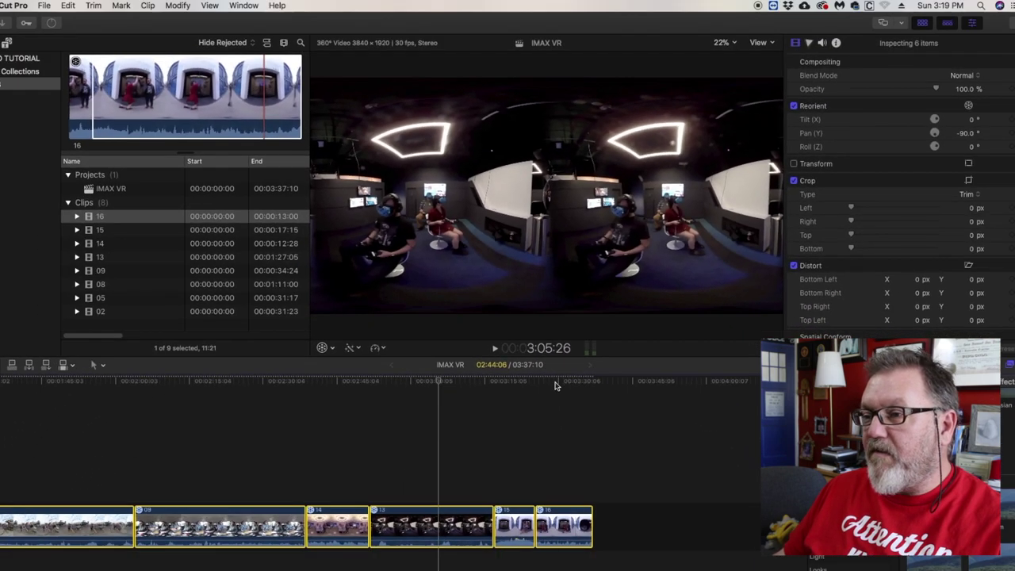
pyautogui.moveTo(555, 385); pyautogui.dragTo(142, 387)
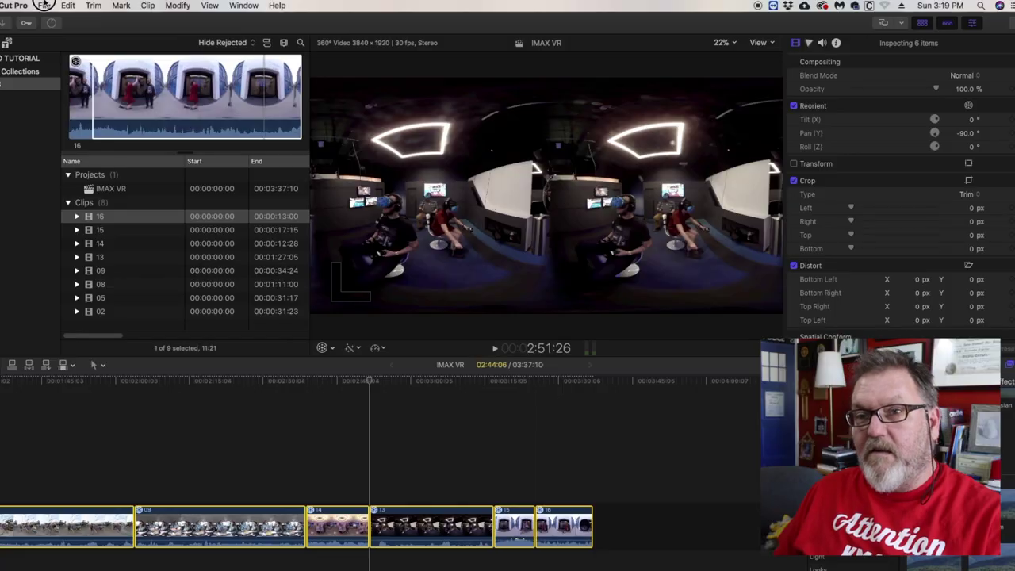
# Send the IMAX VR project to Compressor and open the custom 4K VR V1 preset's settings.
pyautogui.click(45, 5)
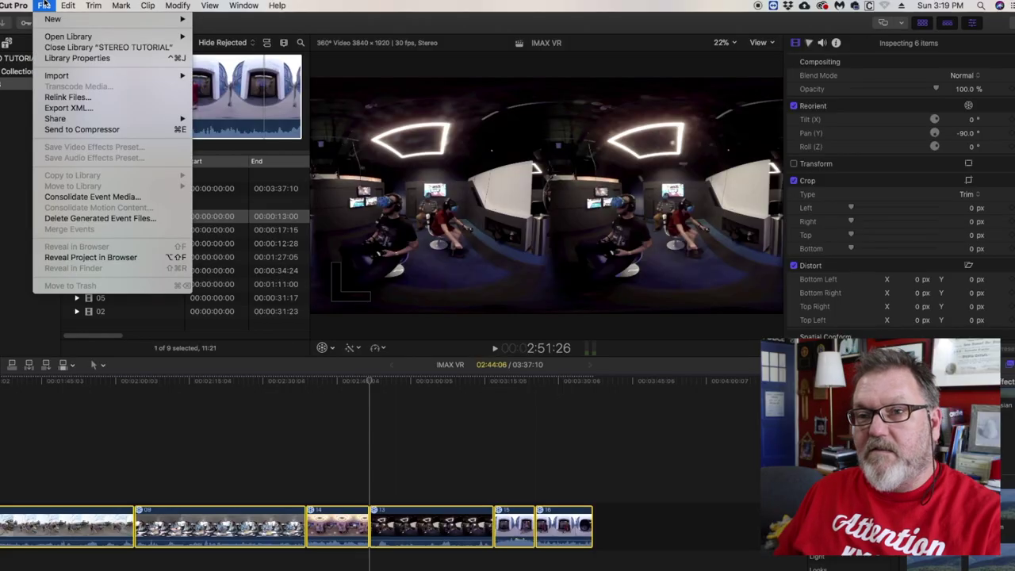
pyautogui.click(103, 130)
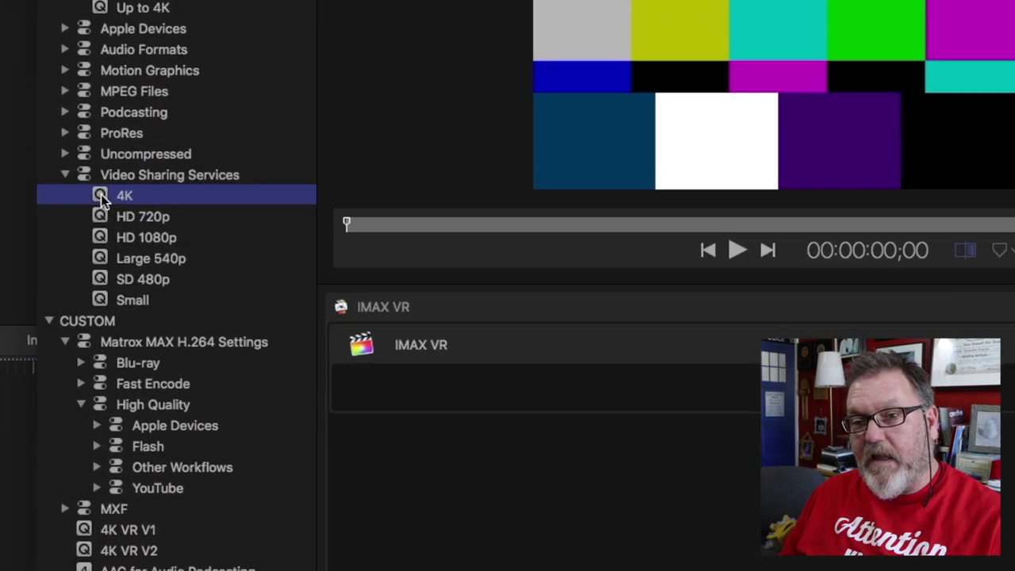
pyautogui.rightClick(20, 283)
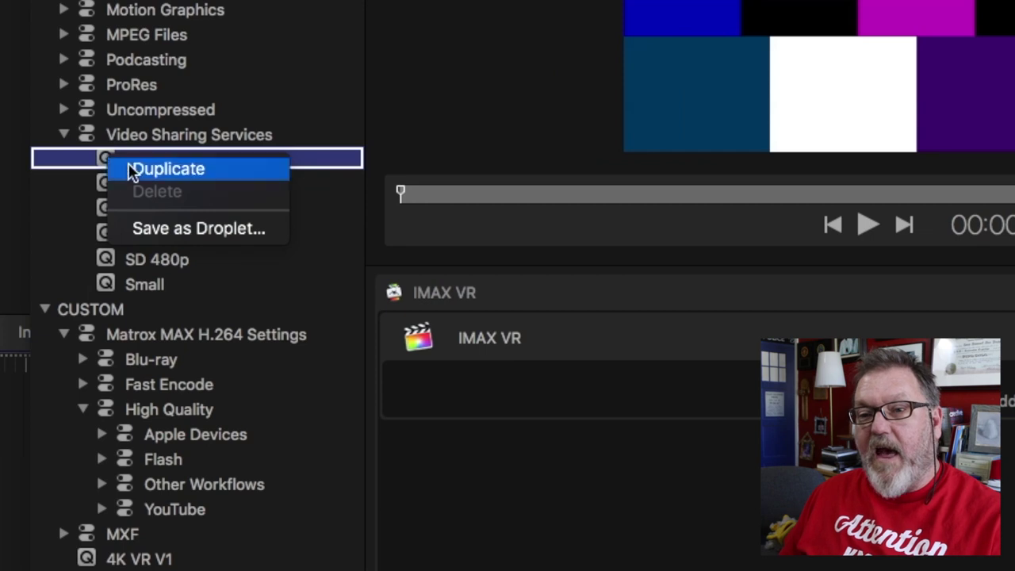
pyautogui.press('Escape')
pyautogui.click(93, 552)
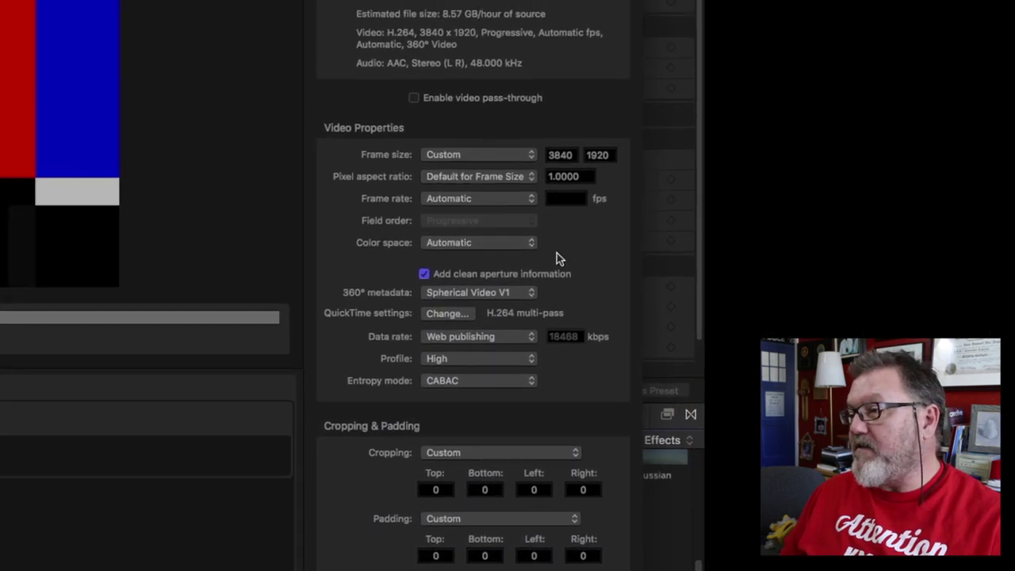
# Review the frame size, pixel aspect ratio and 360° metadata options in the 4K VR V1 preset's video properties.
pyautogui.click(510, 158)
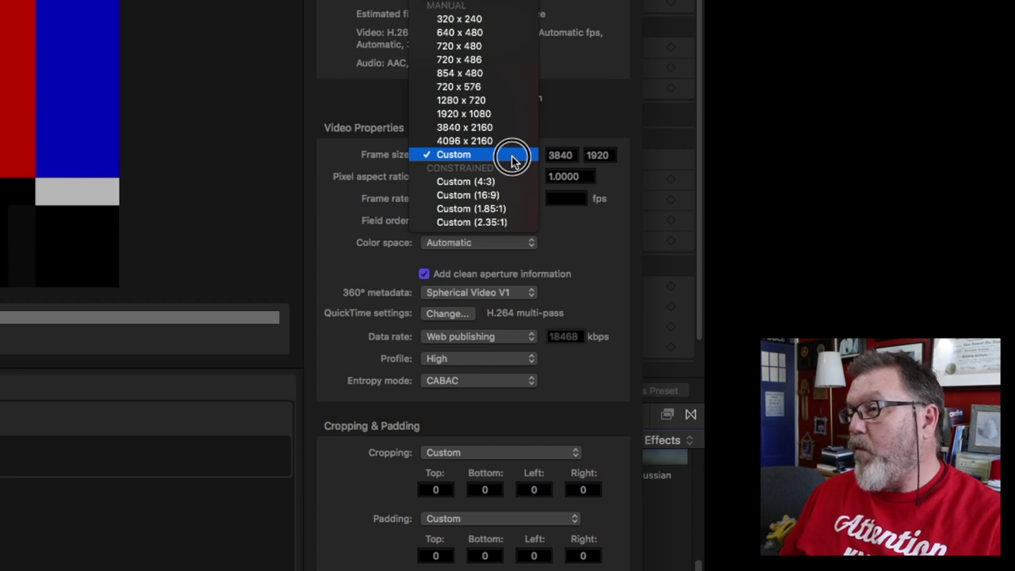
pyautogui.click(514, 158)
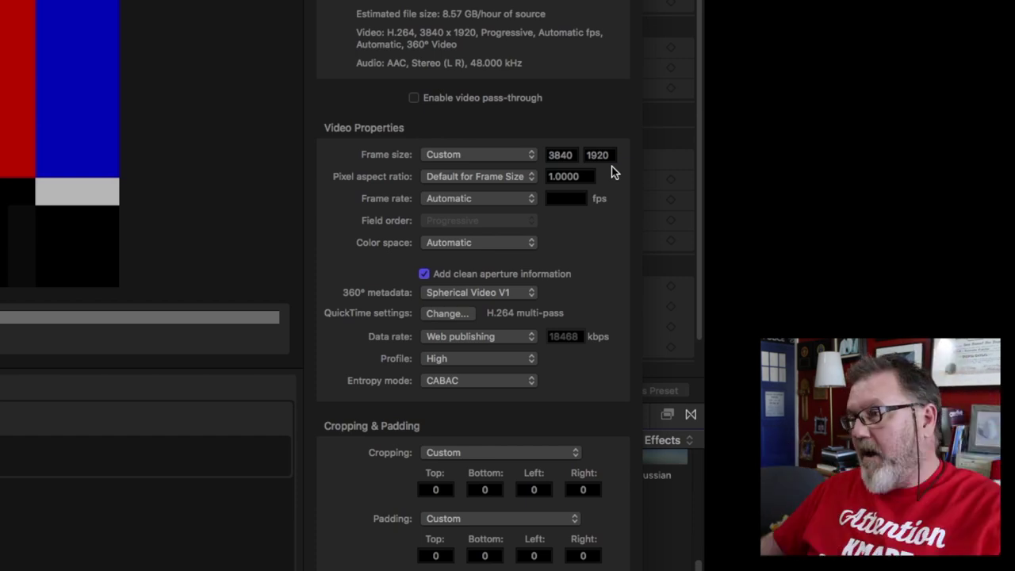
pyautogui.click(476, 178)
pyautogui.click(381, 206)
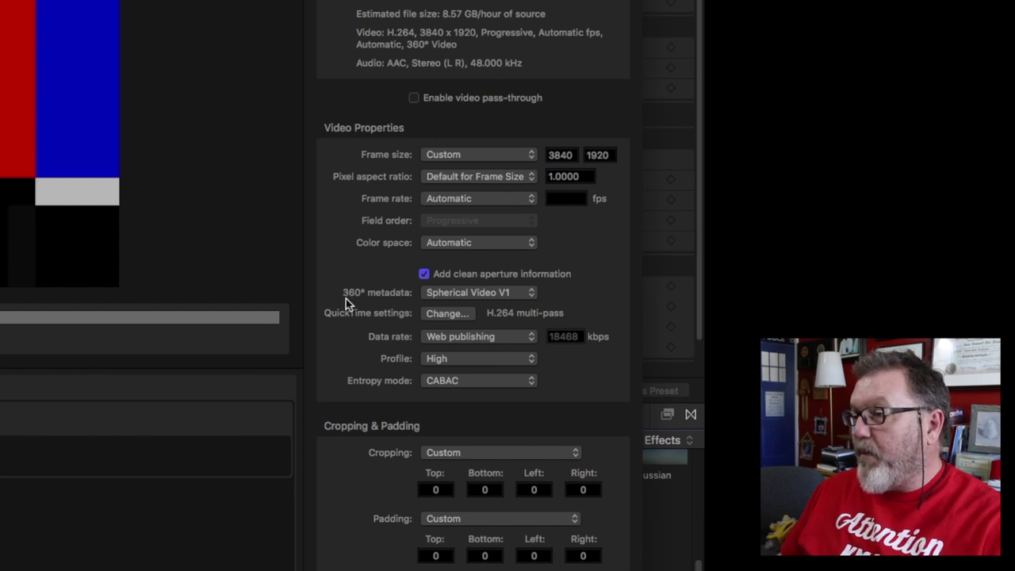
pyautogui.click(497, 294)
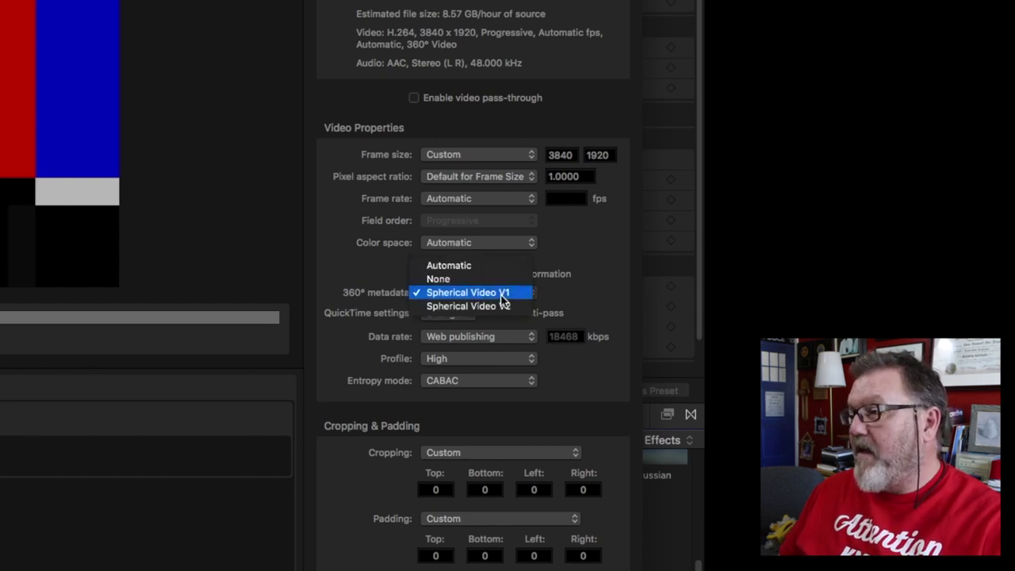
pyautogui.click(612, 300)
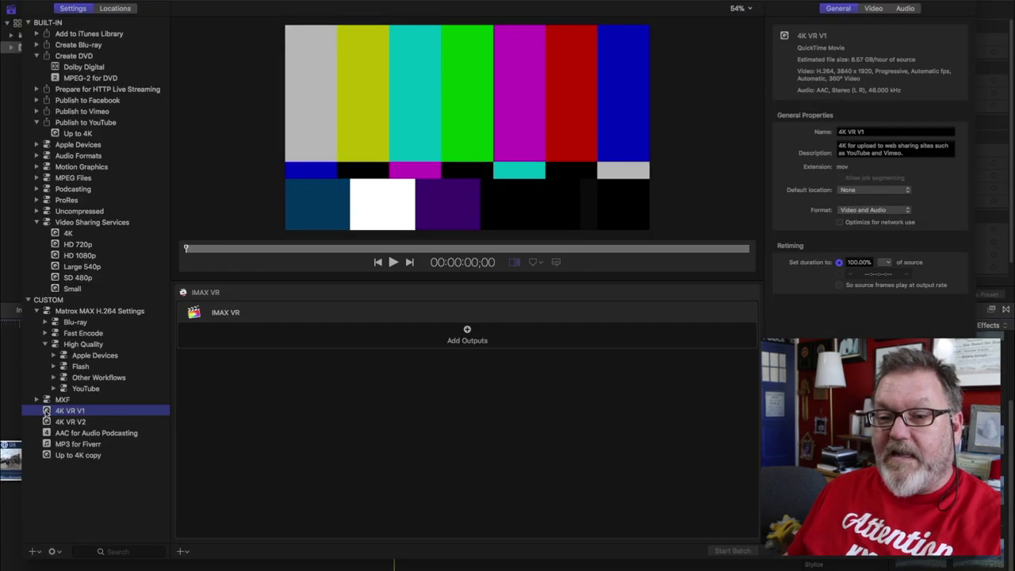
# Add the 4K VR V1 preset as an output of the IMAX VR job and try to assign it the Edinburgh 360 location.
pyautogui.moveTo(45, 412); pyautogui.dragTo(396, 319)
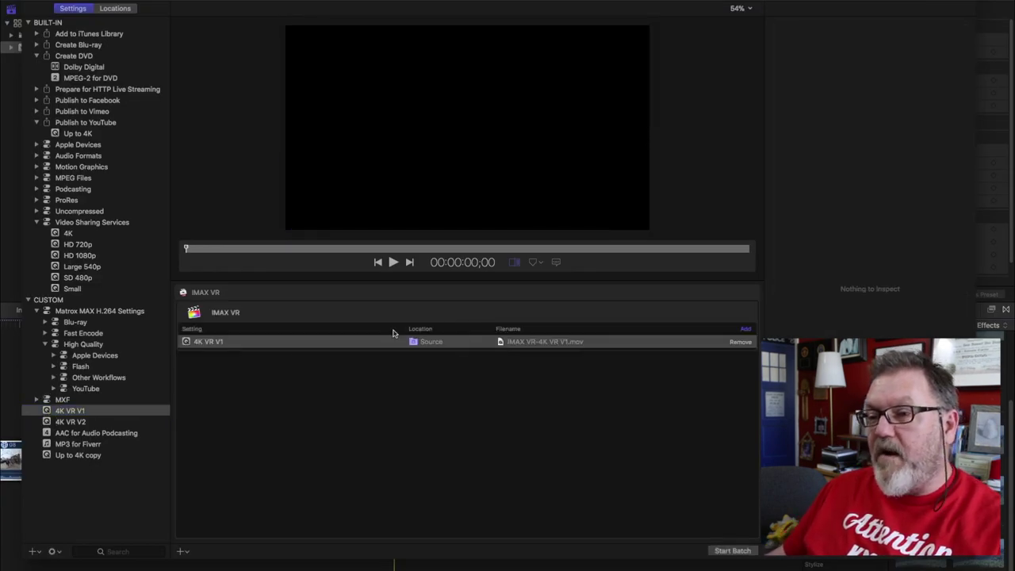
pyautogui.click(410, 342)
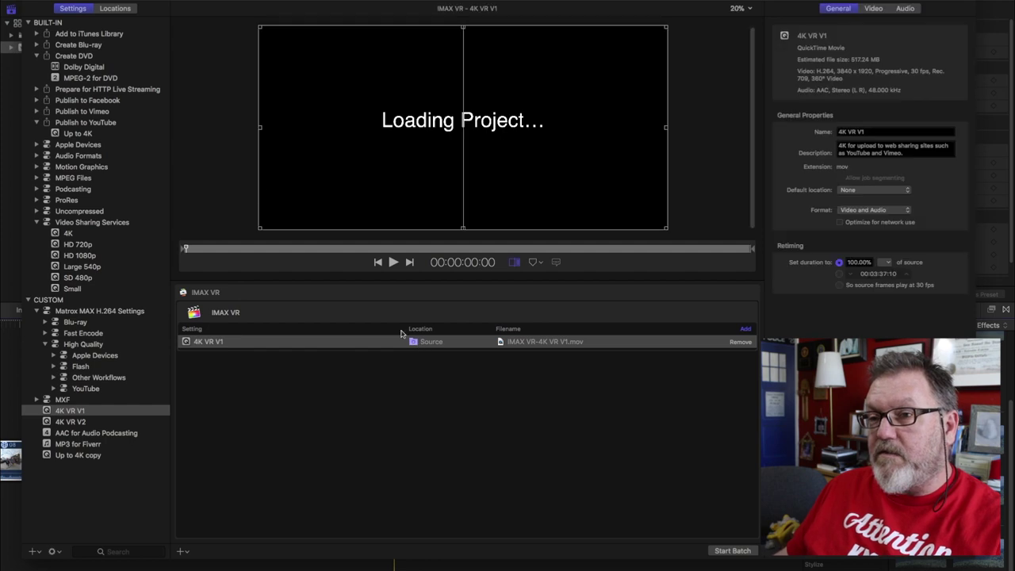
pyautogui.click(118, 8)
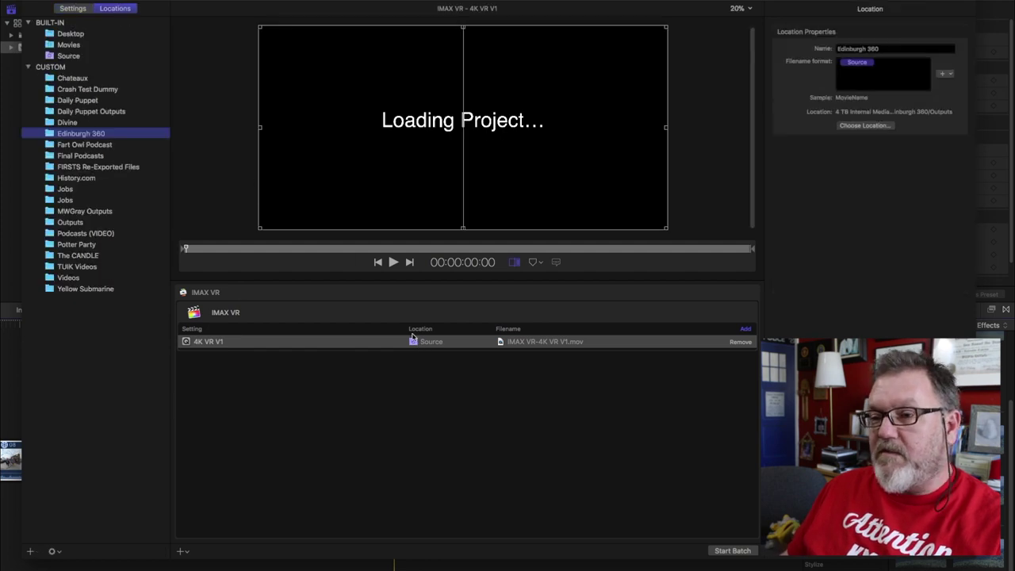
pyautogui.moveTo(101, 147); pyautogui.dragTo(489, 324)
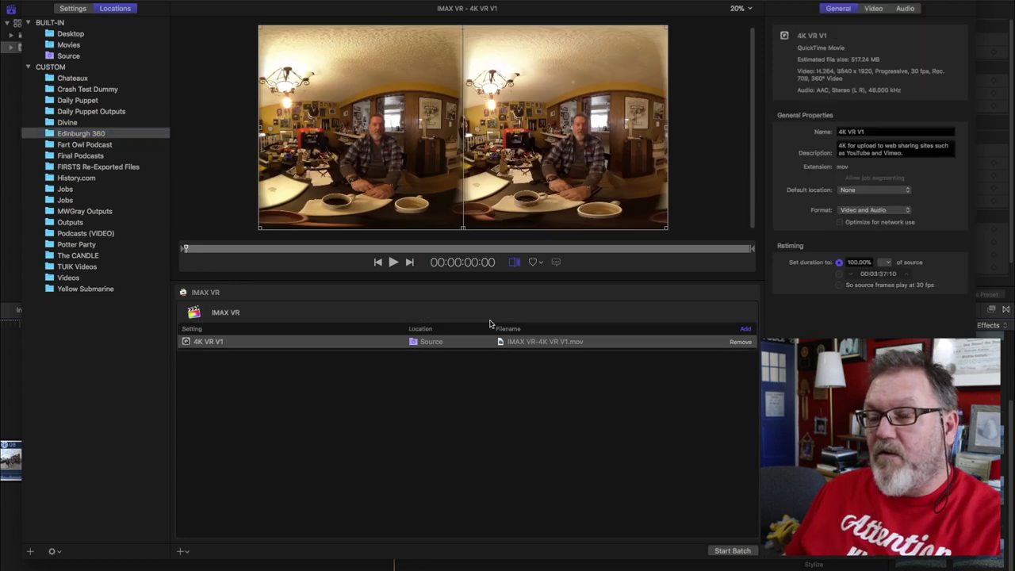